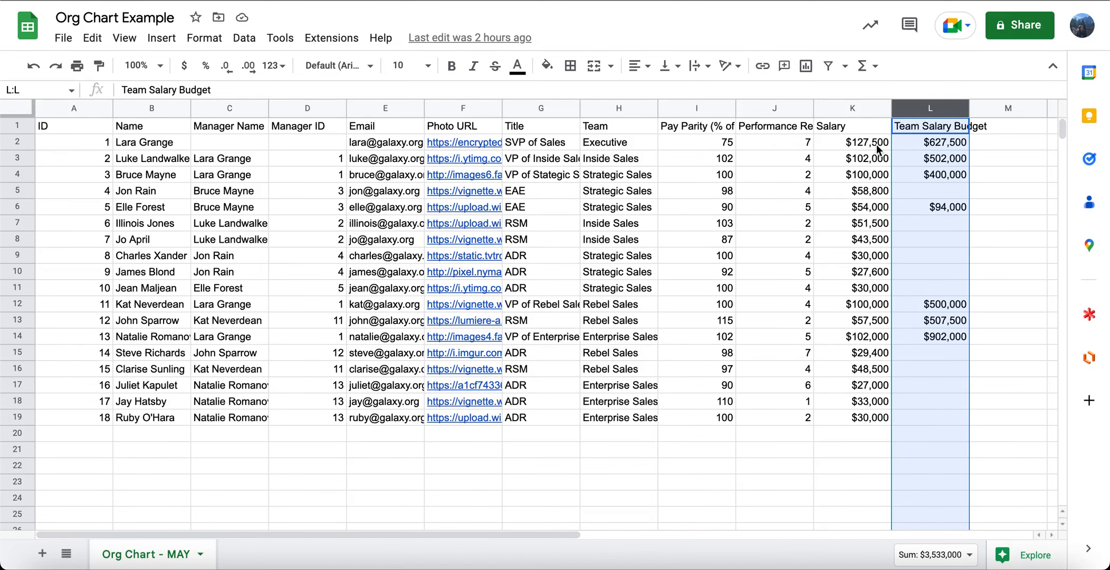
- Check the Team Salary Budget values in cells L2, L3, L4 and L6 of the Org Chart Example sheet
click(940, 142)
click(939, 159)
click(939, 177)
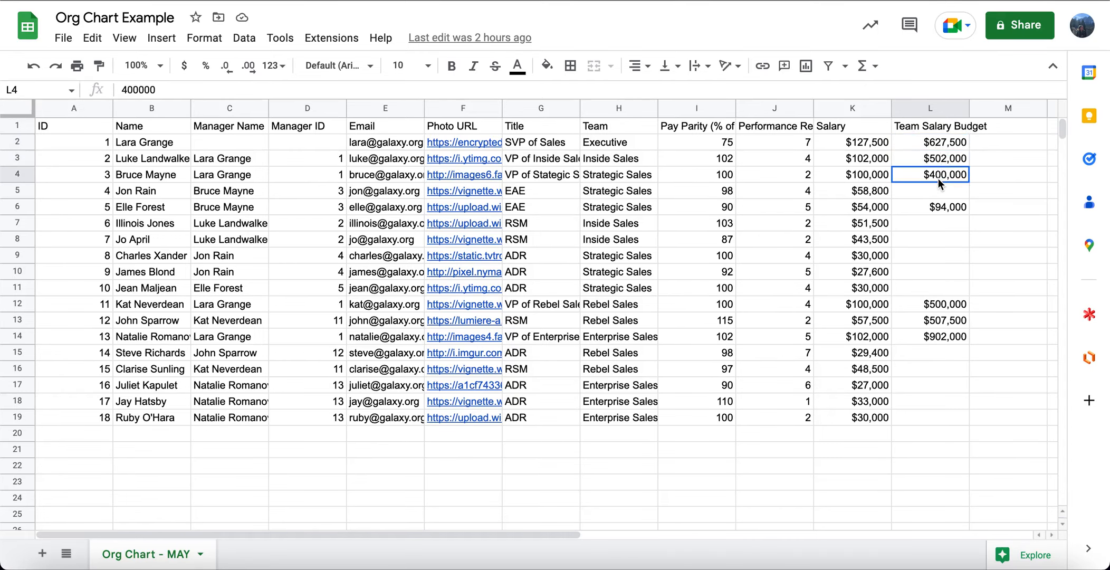
click(934, 209)
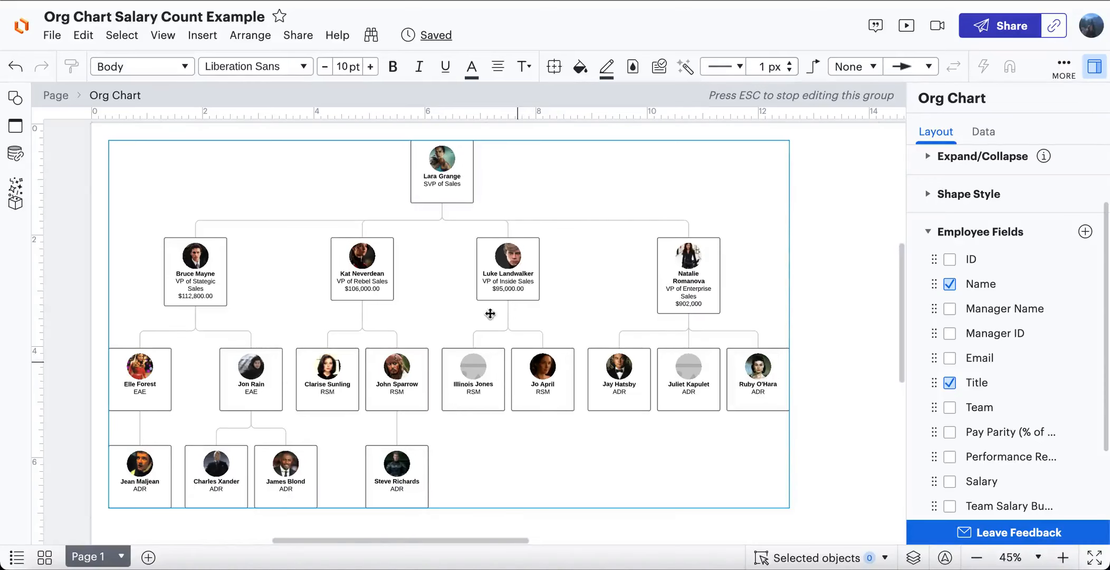
- Switch to the Lucidchart org chart and review the VP of Inside Sales card and the list of employee fields
click(510, 279)
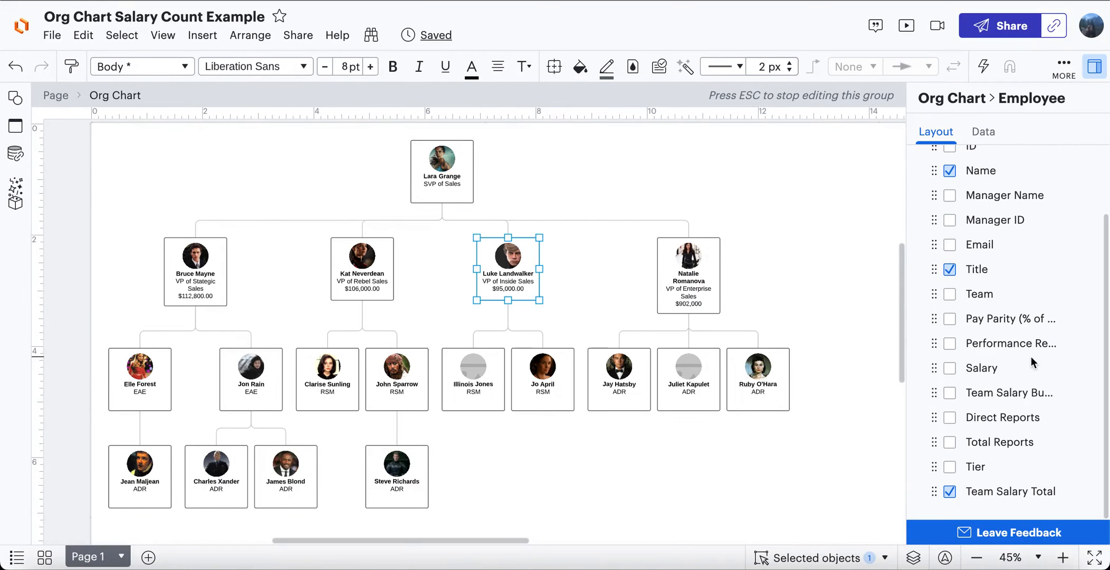
click(865, 372)
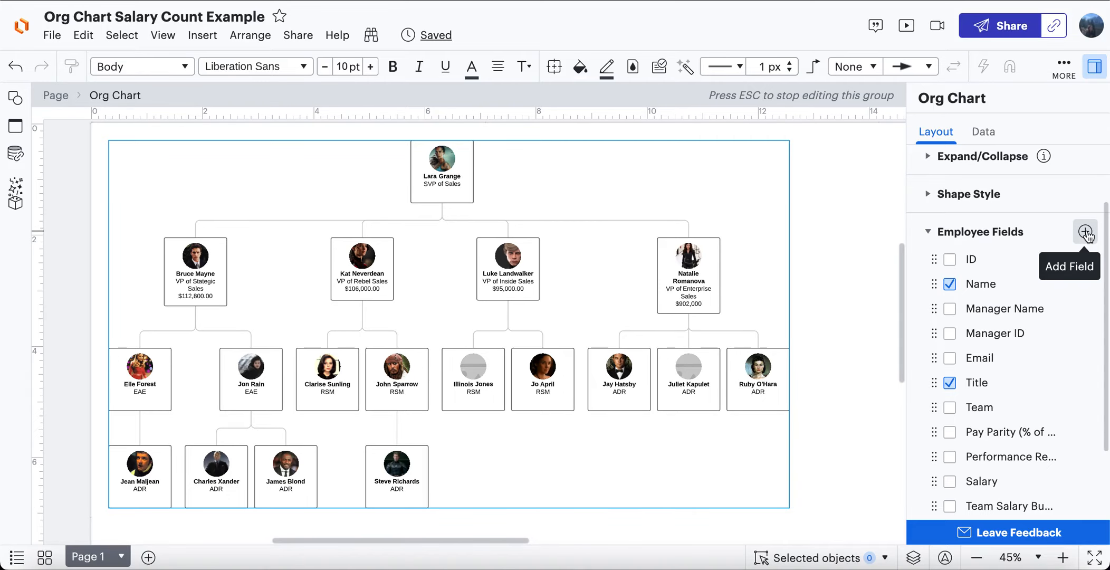
scroll(986, 237, up, 3)
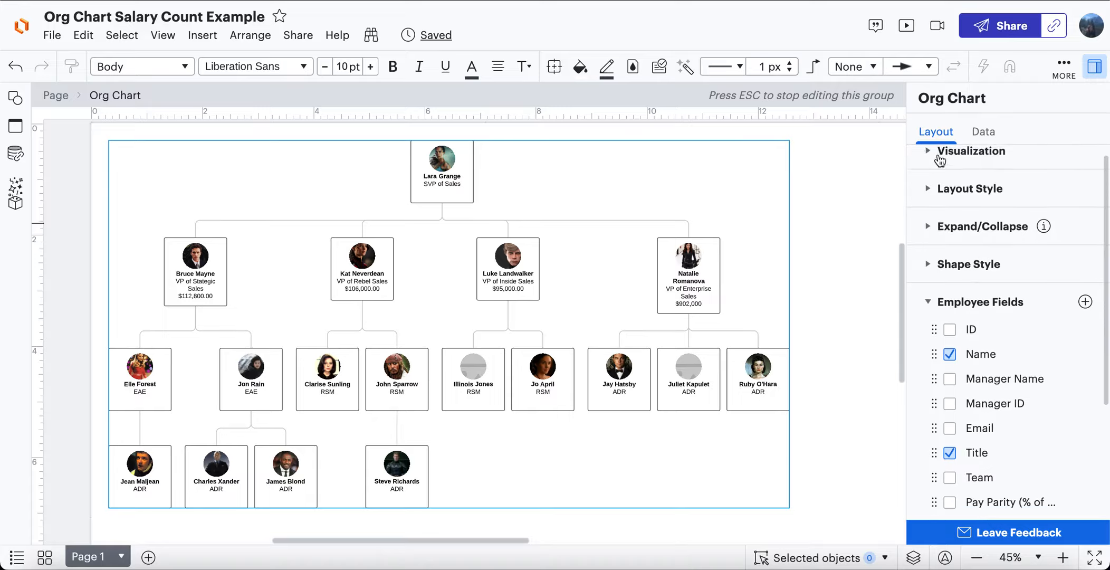
scroll(1018, 386, down, 3)
scroll(1018, 385, down, 3)
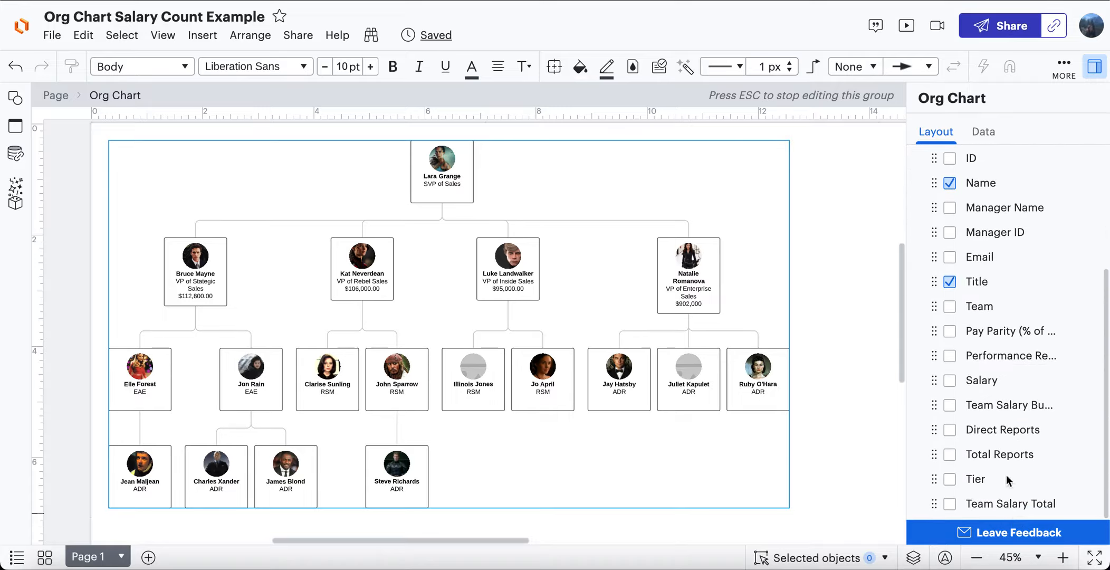
- Open the formula applied to all employees in the Team Salary Total field and examine its DOWNSTREAM, Salary, sum and currency parts
click(1034, 505)
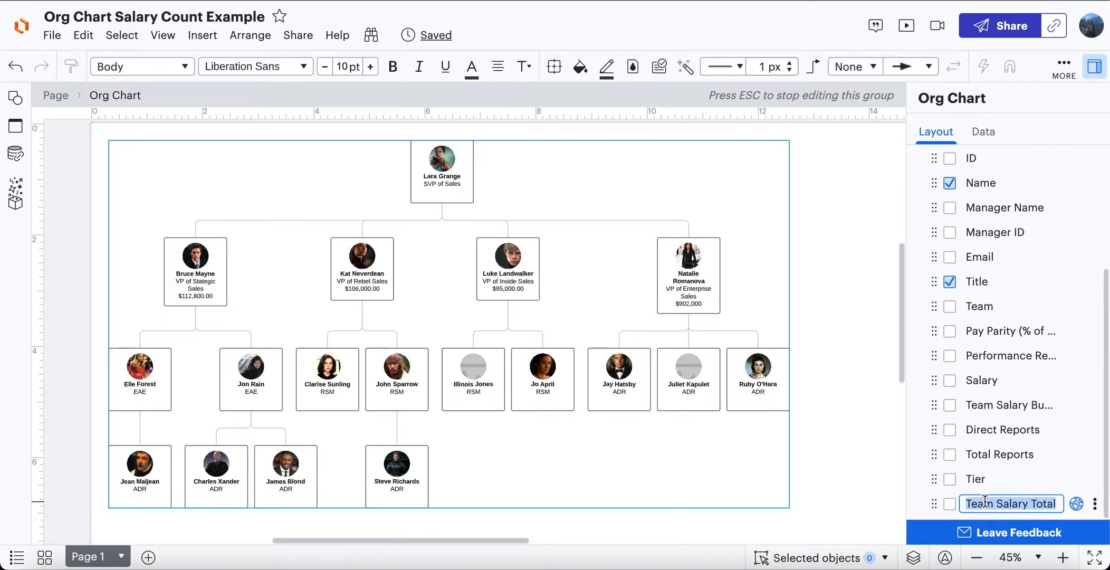
click(1076, 503)
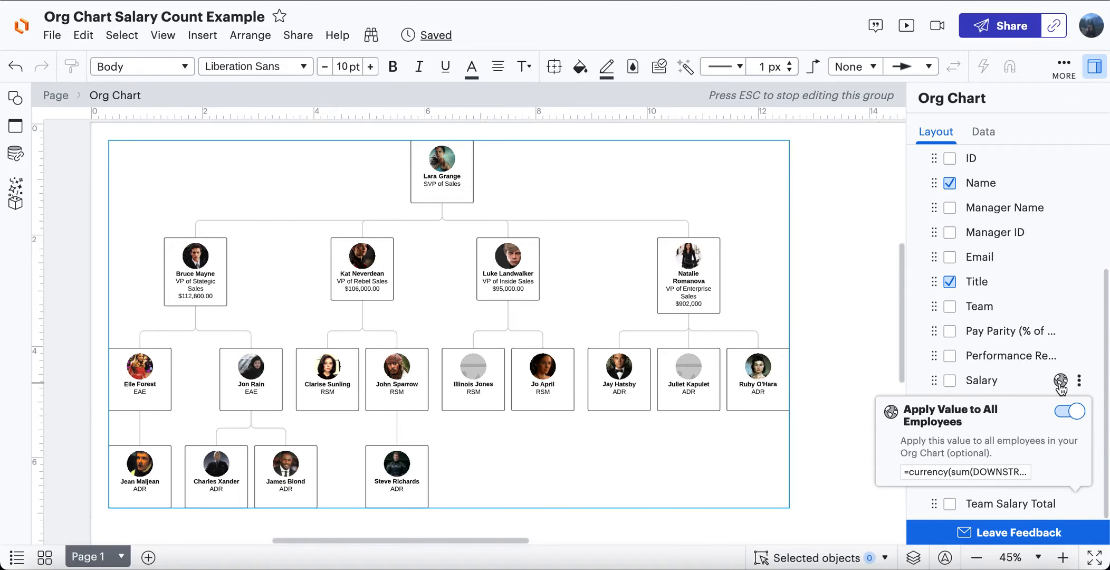
click(964, 469)
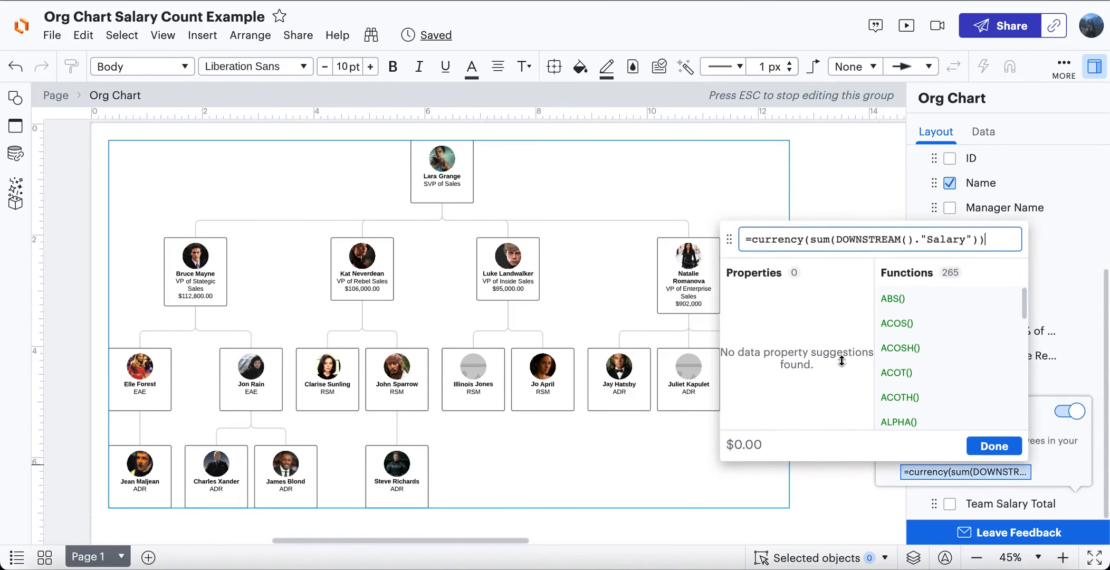
click(837, 240)
shift+click(913, 240)
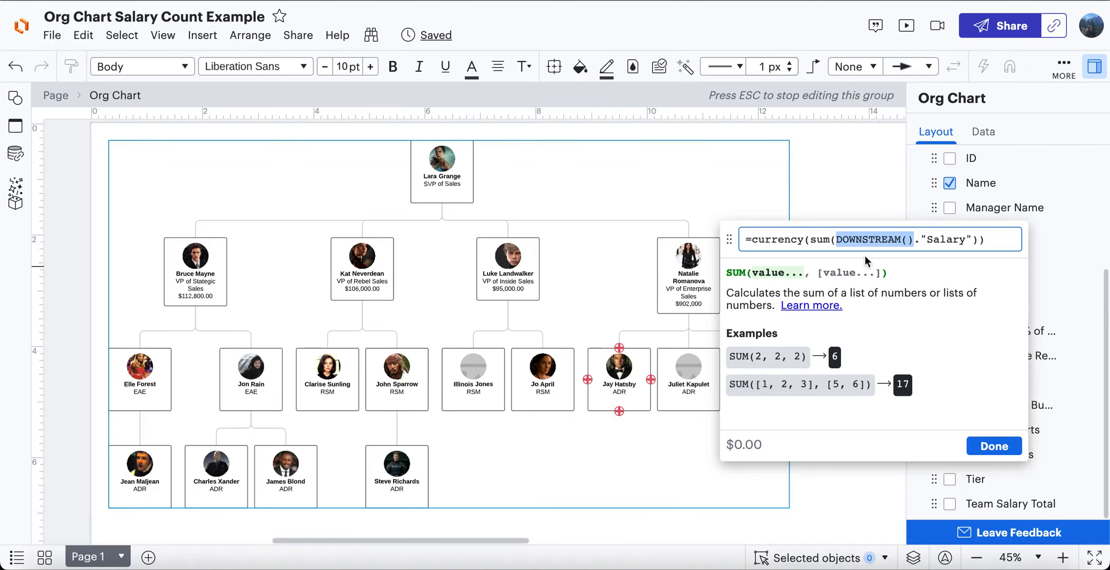
click(839, 241)
shift+click(971, 241)
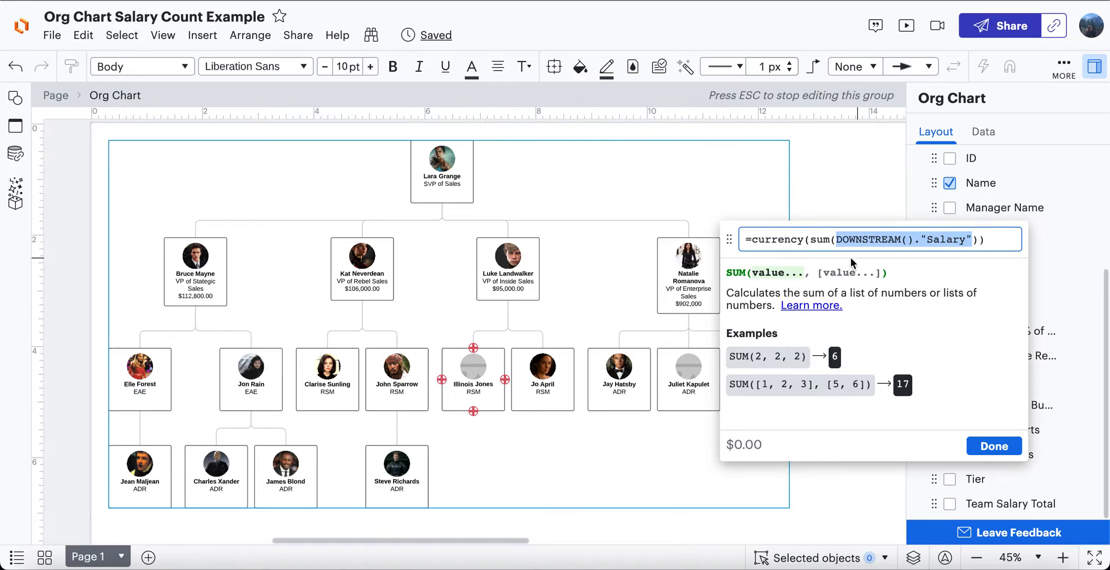
click(807, 240)
double_click(979, 239)
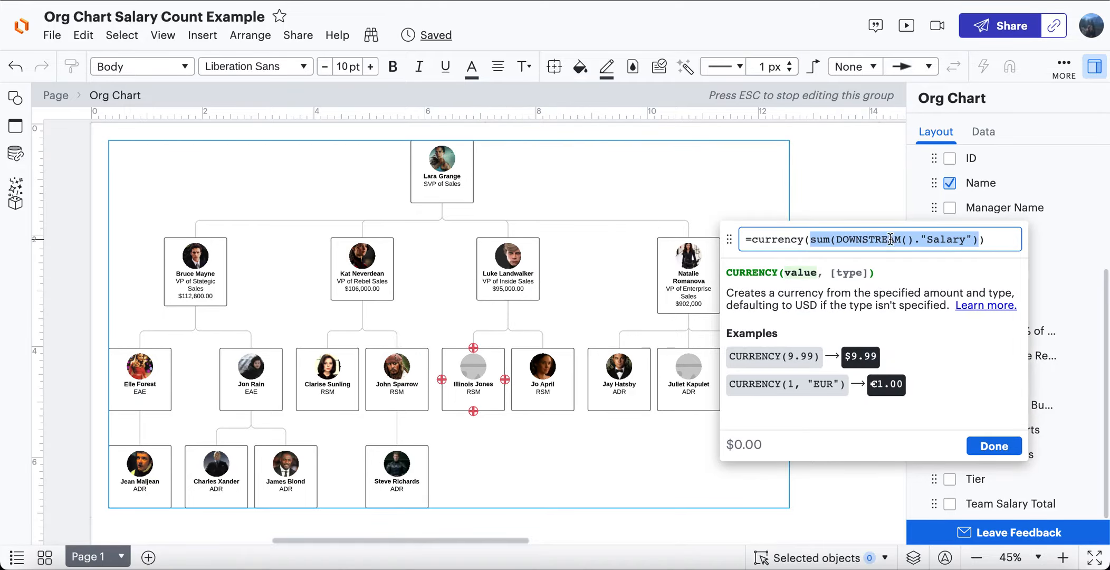
click(753, 241)
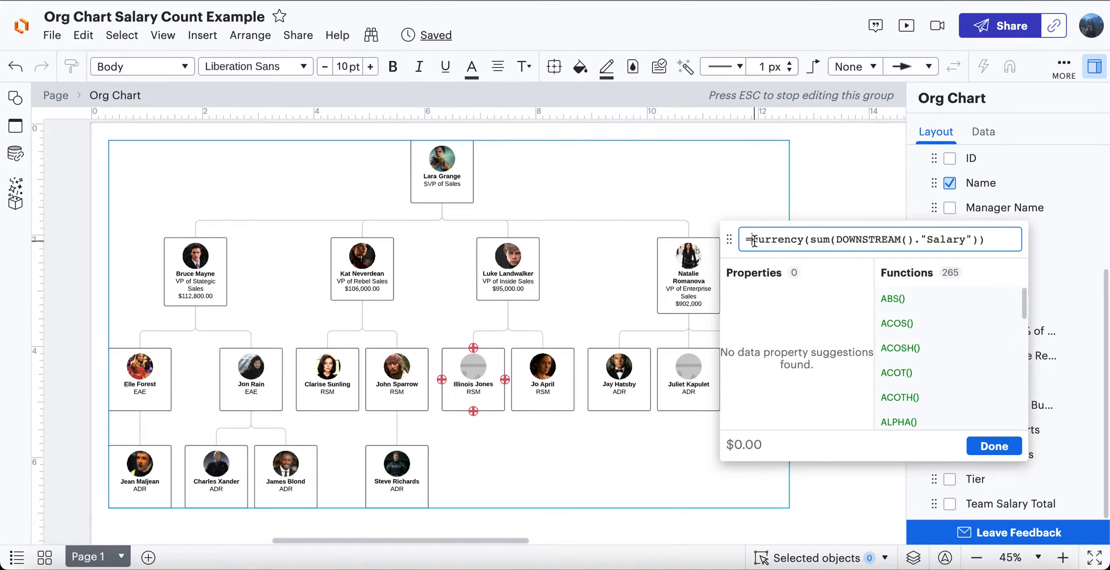
shift+click(1000, 242)
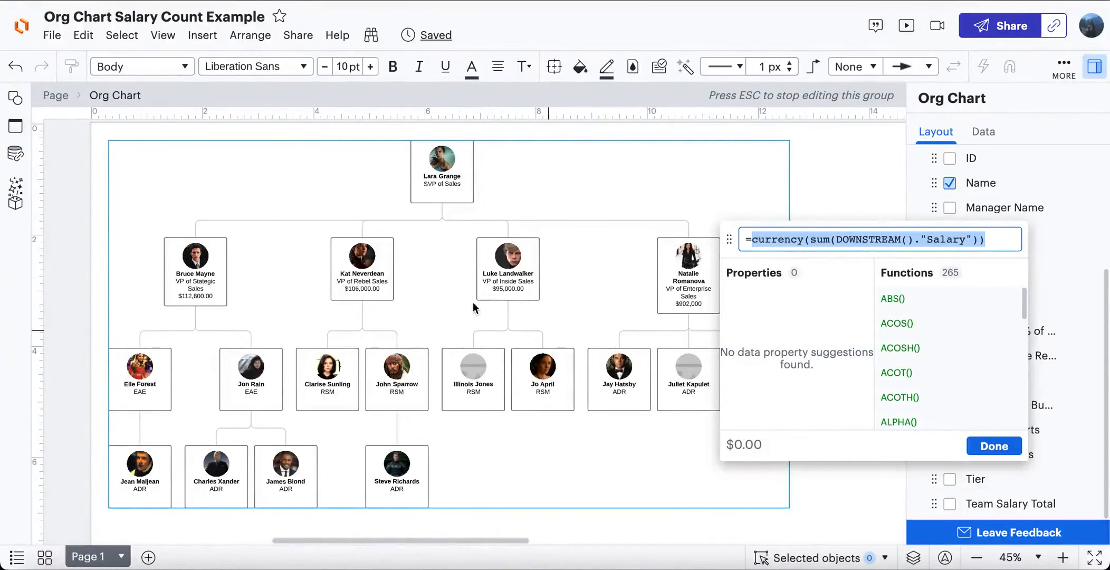
- Inspect the salary total on the VP of Inside Sales card and the display options of the Team Salary Total field
click(523, 289)
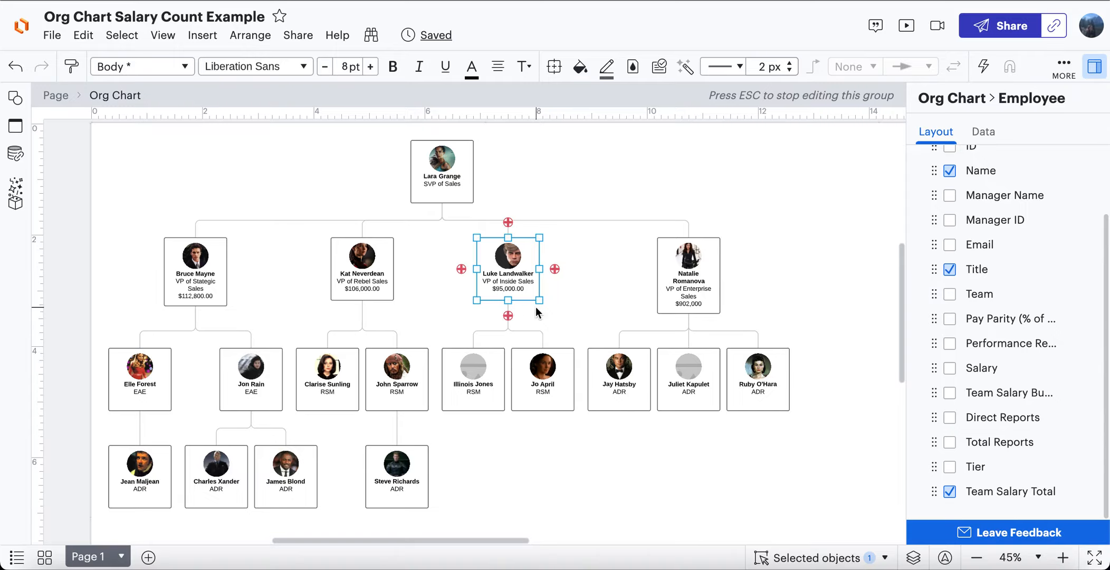
scroll(535, 306, up, 1)
scroll(535, 306, up, 1)
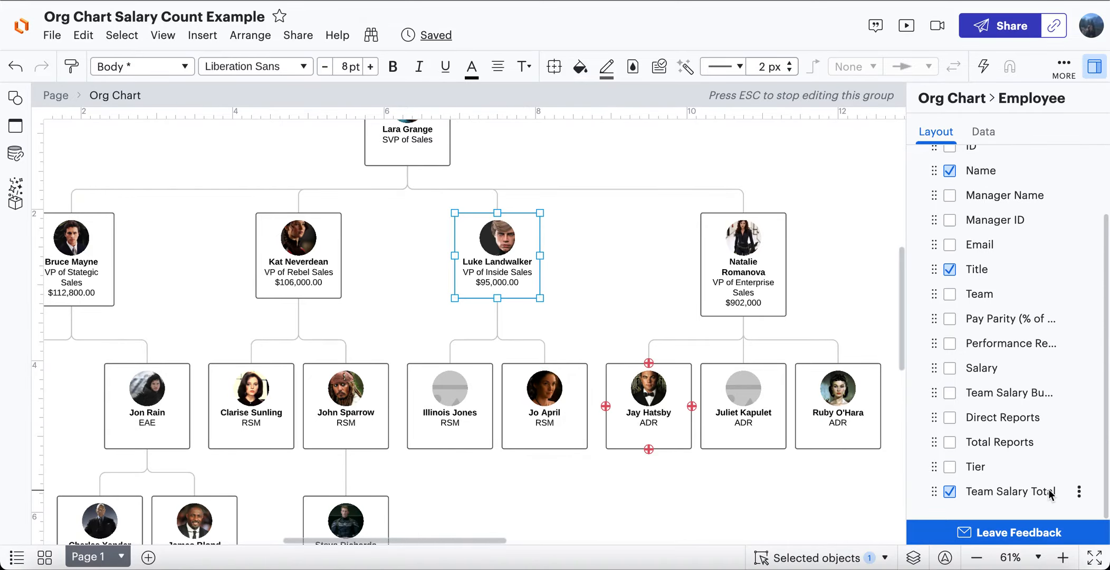
click(1079, 491)
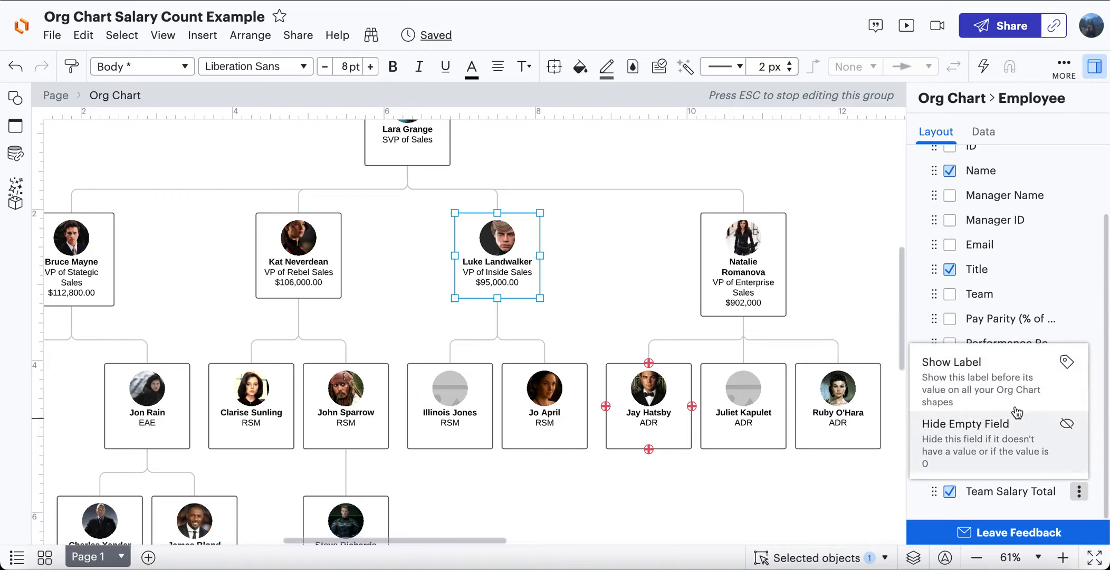
click(1014, 505)
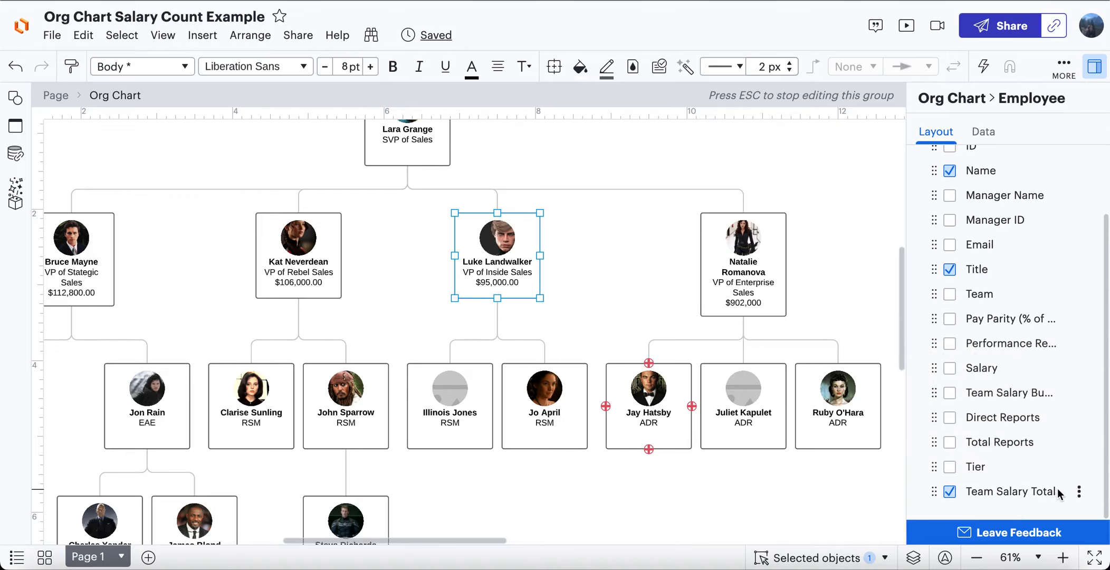
- Reopen the Team Salary Total formula for the whole org chart and append + this."Salary" to it
click(738, 511)
scroll(1054, 469, down, 1)
scroll(1054, 469, down, 1)
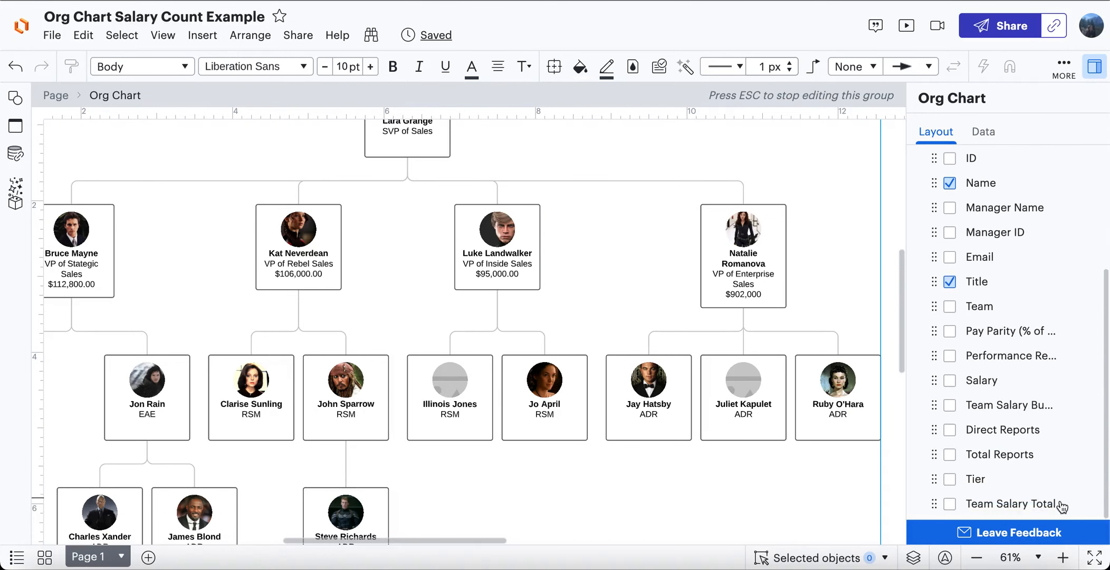
click(1076, 505)
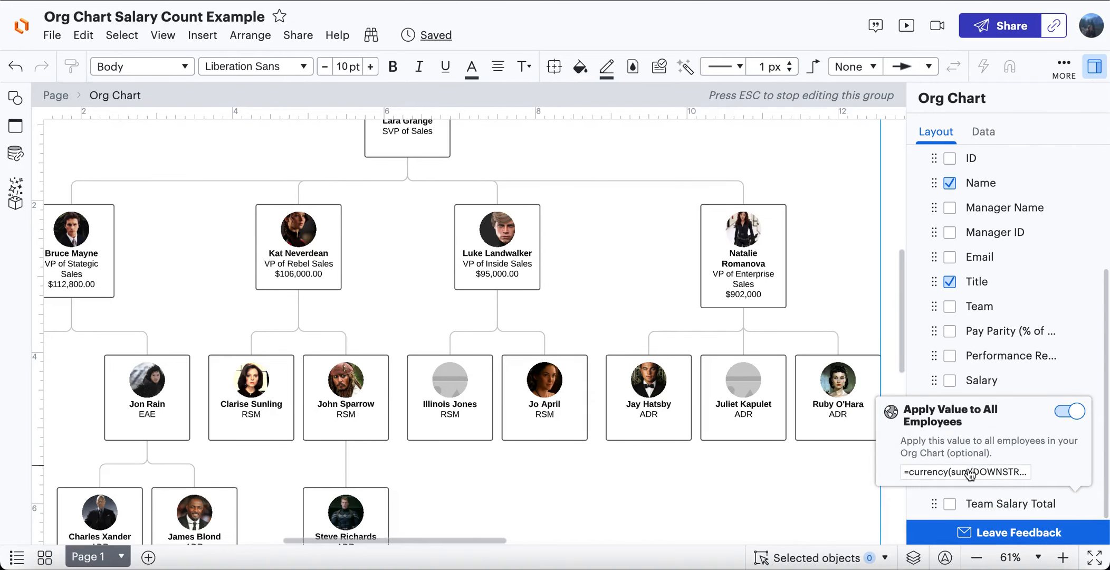
click(1002, 471)
text(+)
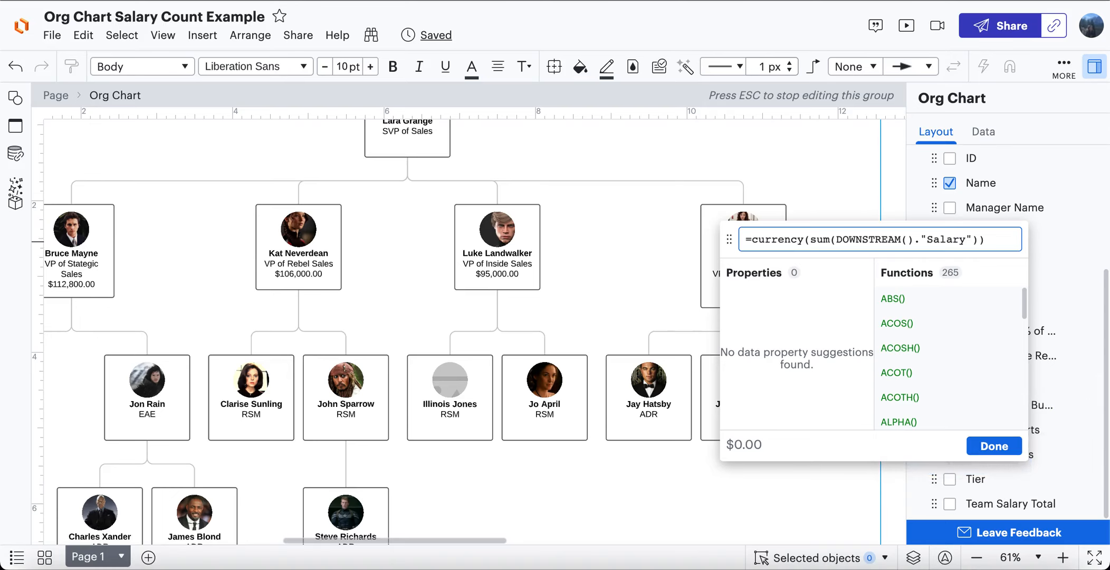
text( this.)
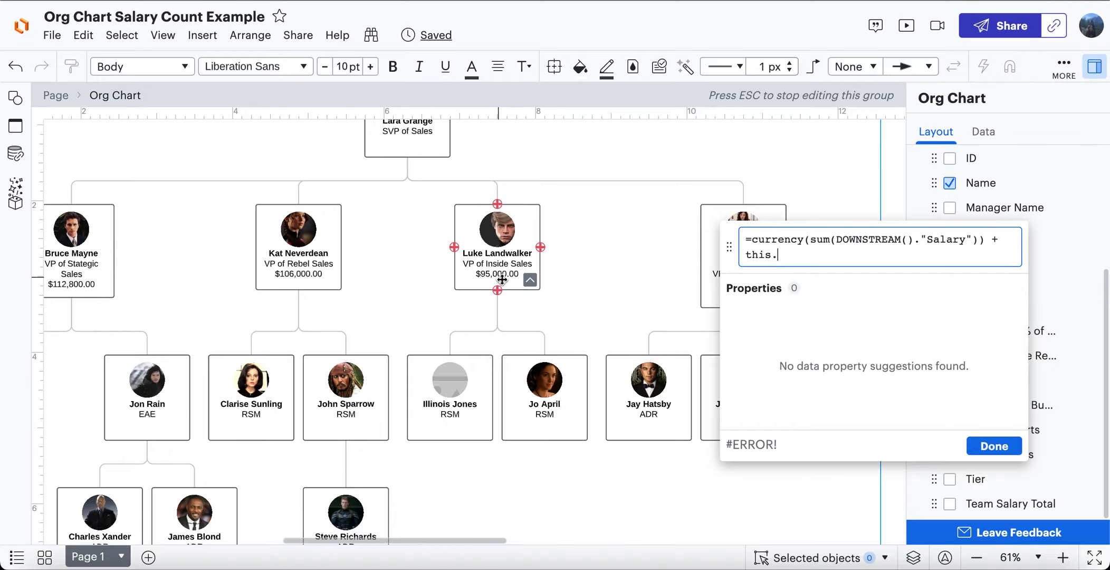
text("Salary)
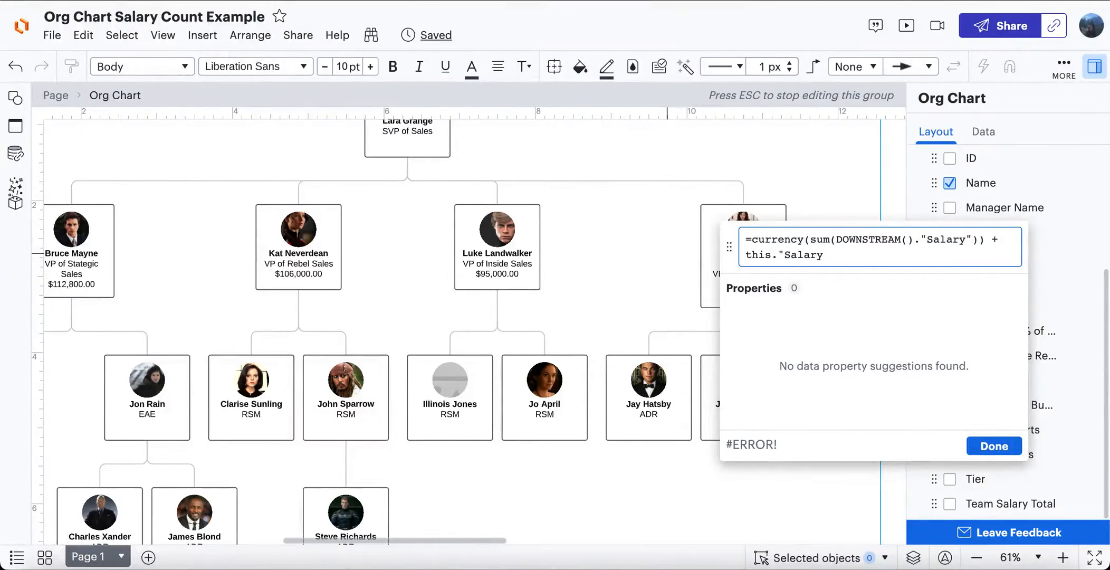
- Correct the parentheses so the formula reads =currency(sum(DOWNSTREAM()."Salary") + this."Salary") and apply it to all employees
click(743, 255)
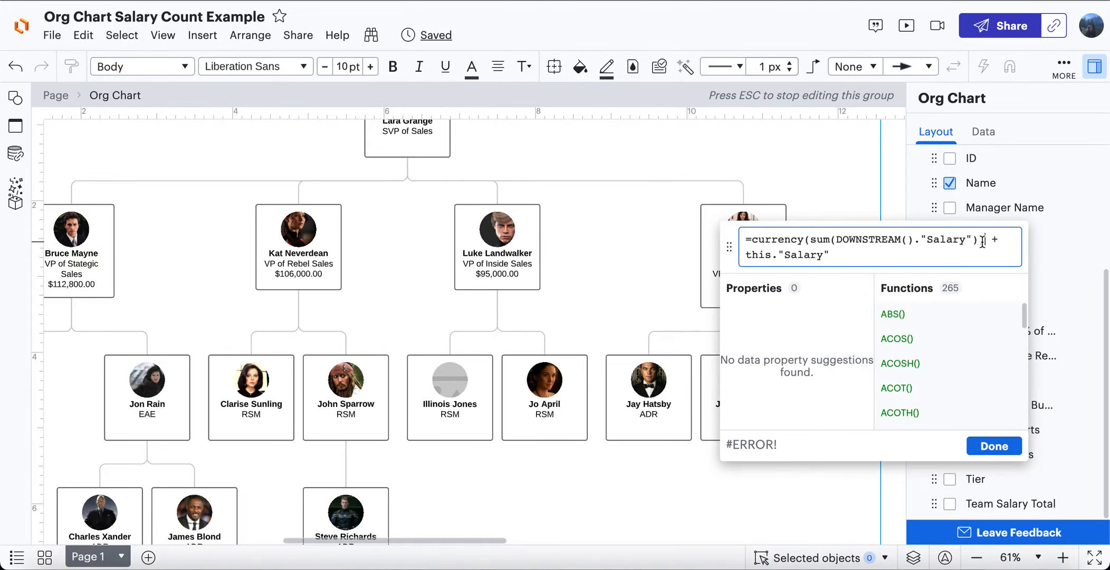
key(BackSpace)
click(923, 257)
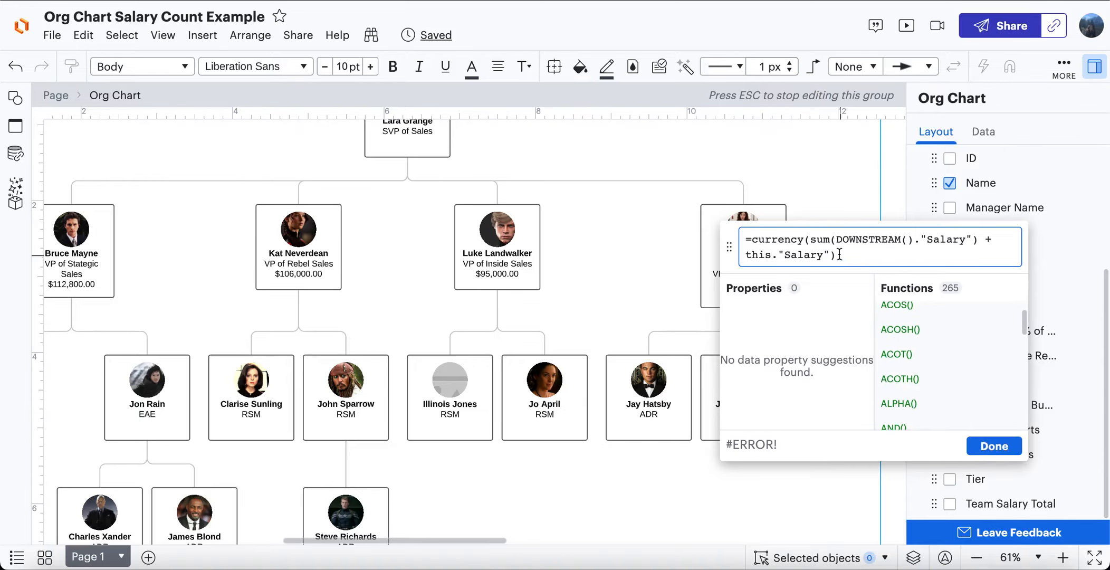
drag(834, 239, 912, 240)
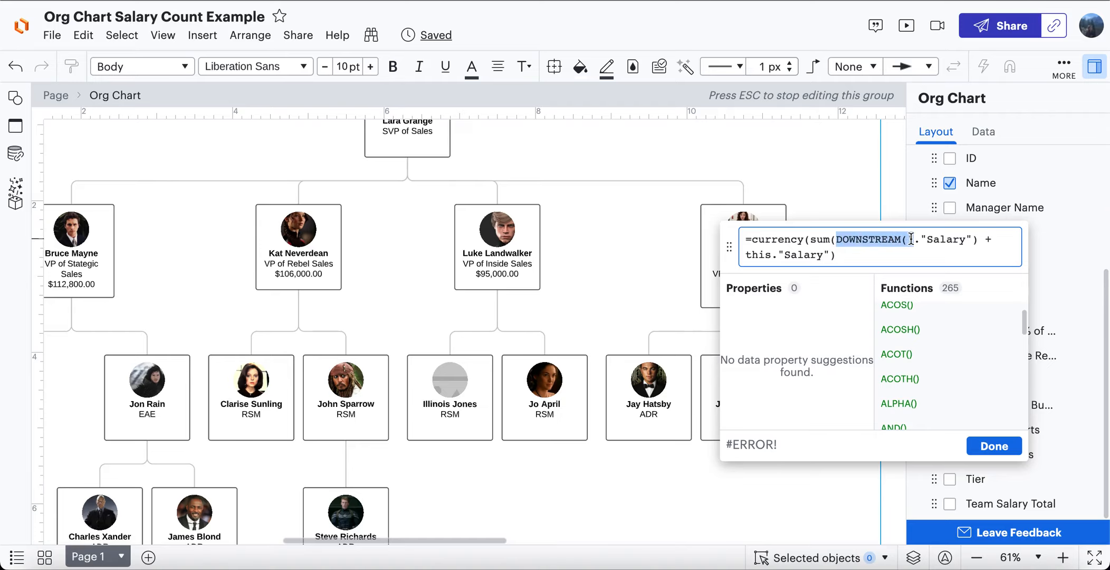
click(844, 261)
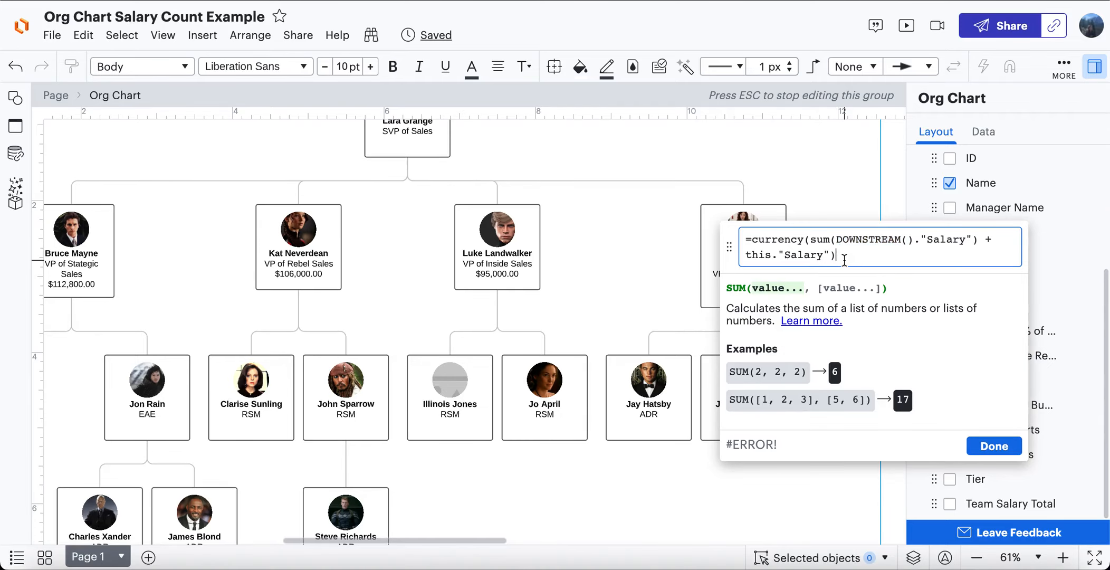
click(991, 451)
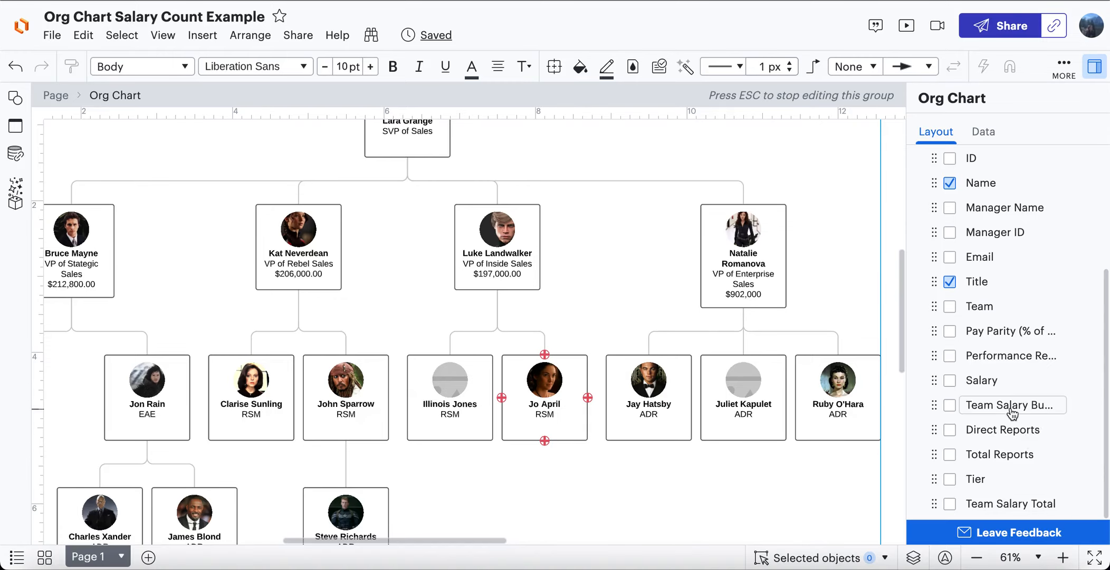
- Add a custom employee field named "Fully downstream"
scroll(1072, 300, up, 4)
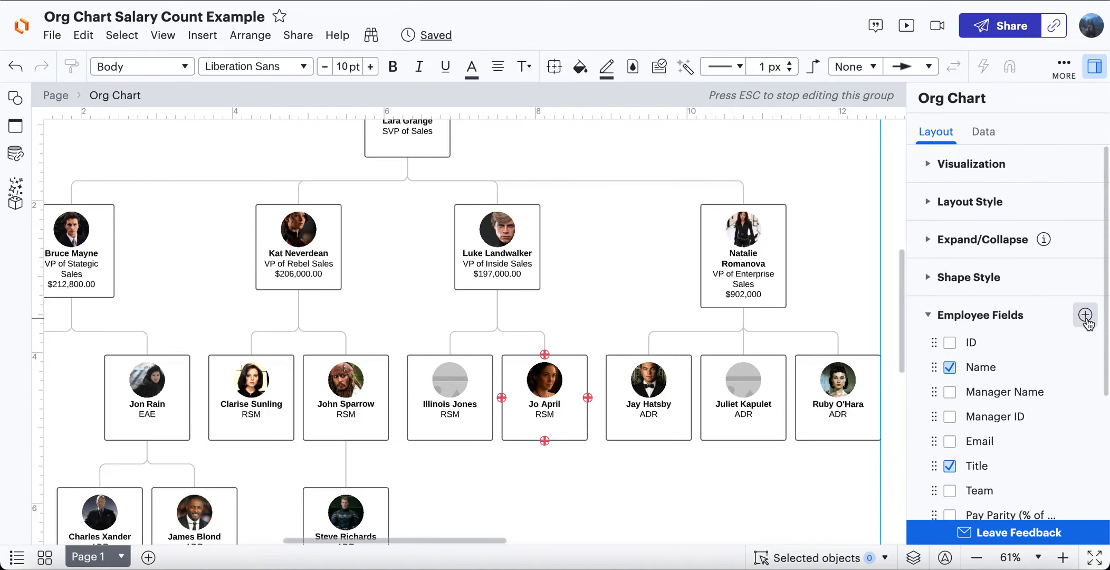
click(1086, 317)
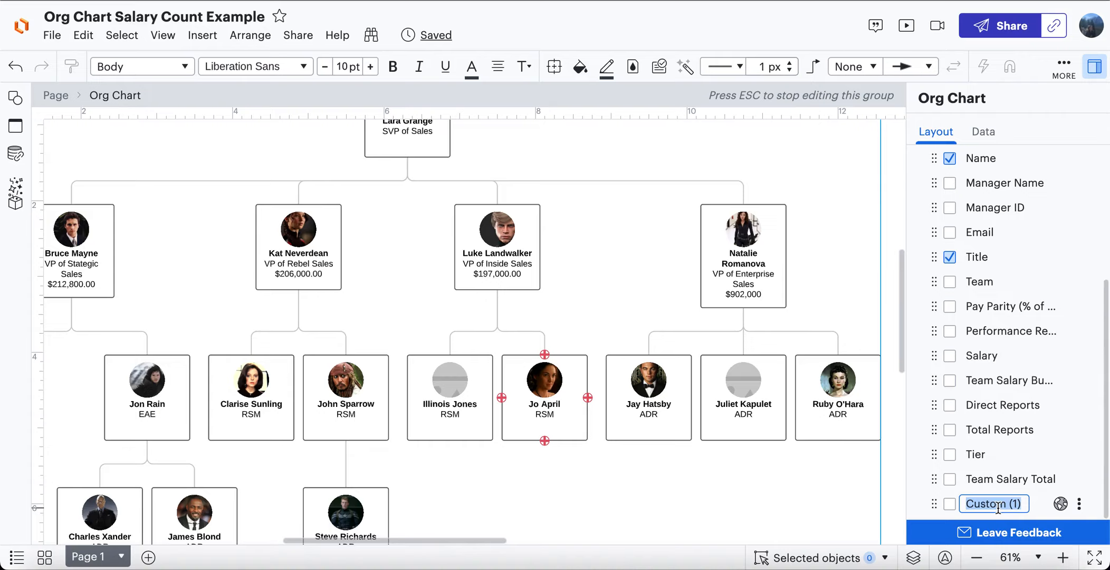
text(Fully downstream)
key(Return)
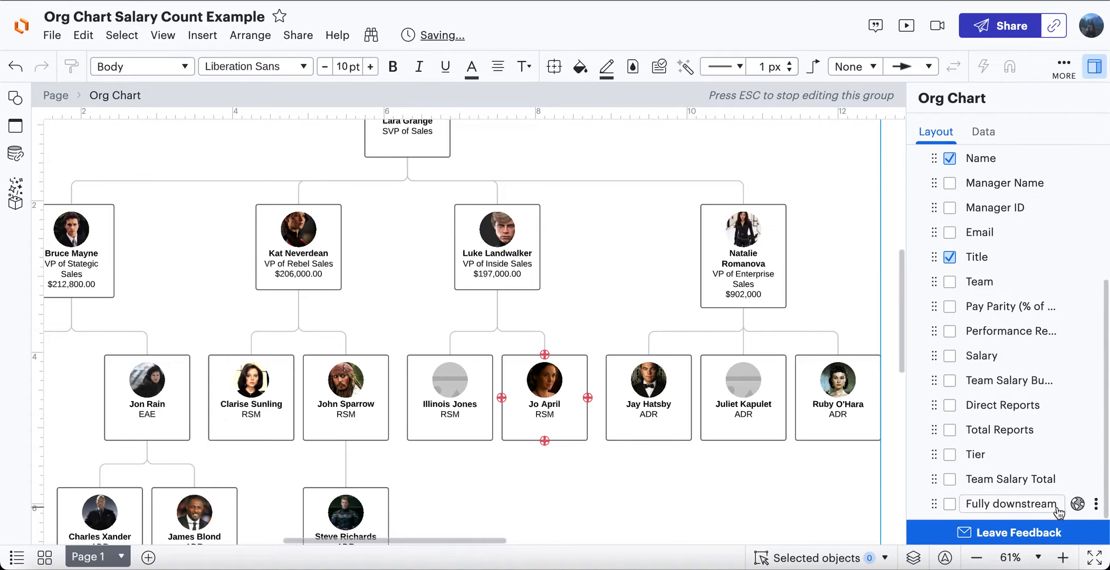
- Turn on applying a value to all employees for Fully downstream, and copy the whole Team Salary Total formula
click(1076, 505)
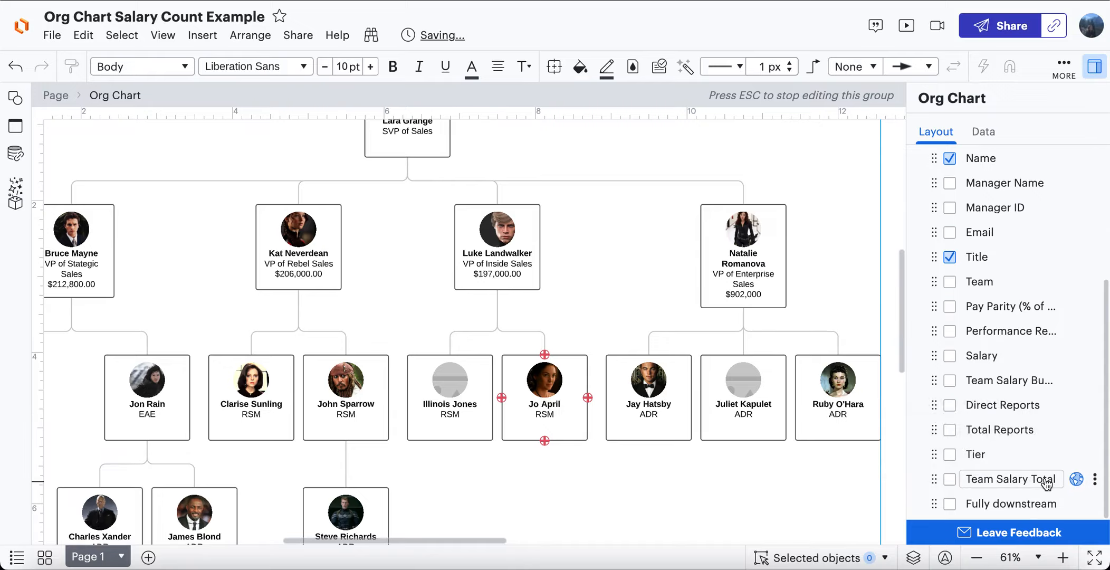
click(1076, 479)
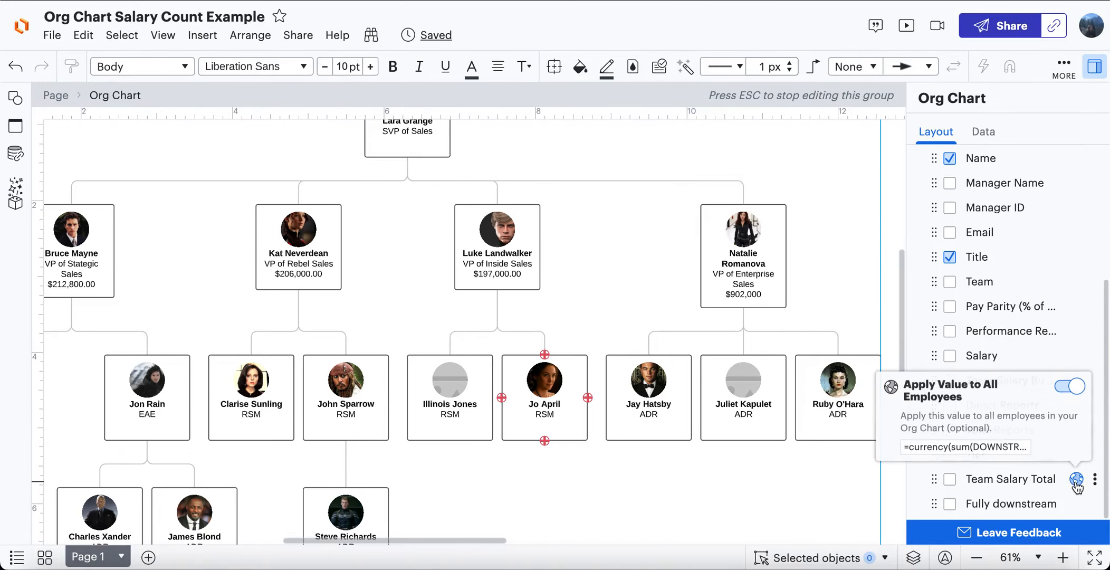
click(986, 448)
key(ctrl+a)
key(ctrl+c)
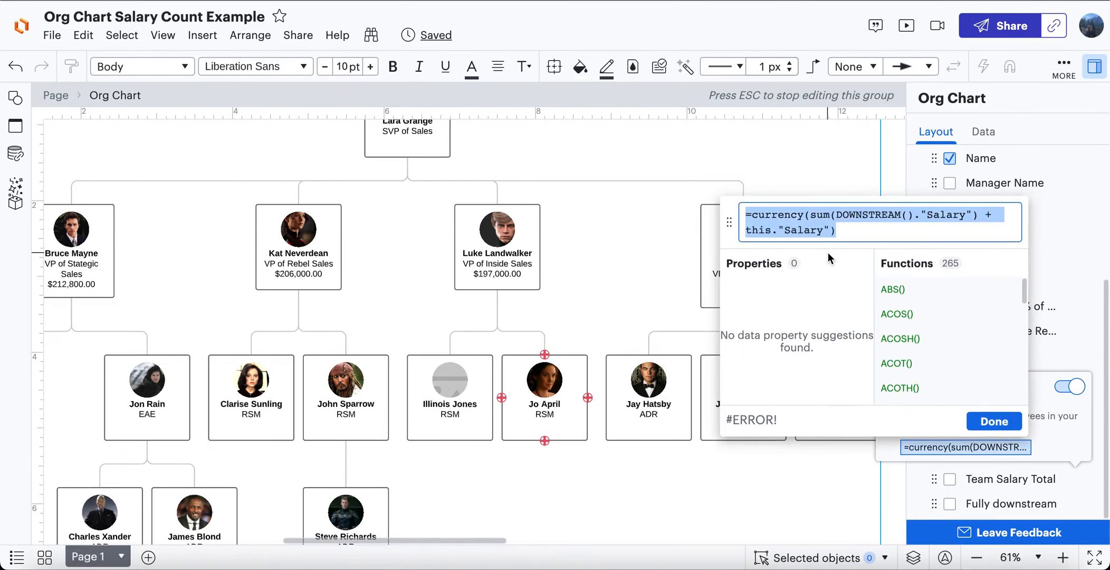
click(990, 419)
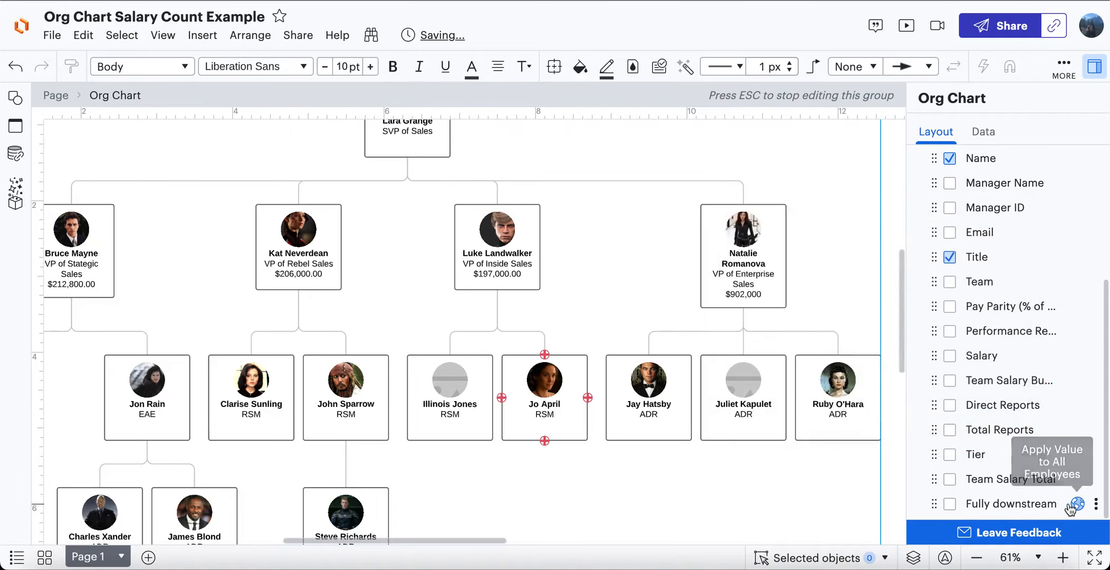
- Apply the copied formula to all employees for Fully downstream, changed to =currency(sum(DOWNSTREAMDEEP()."Salary") + this."Salary")
click(1077, 505)
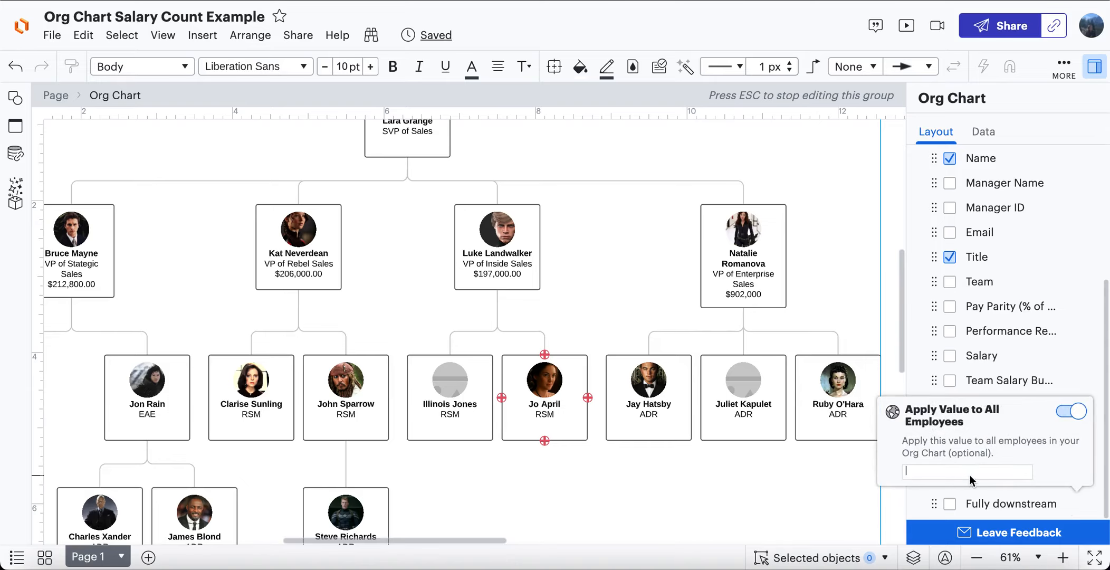
key(ctrl+v)
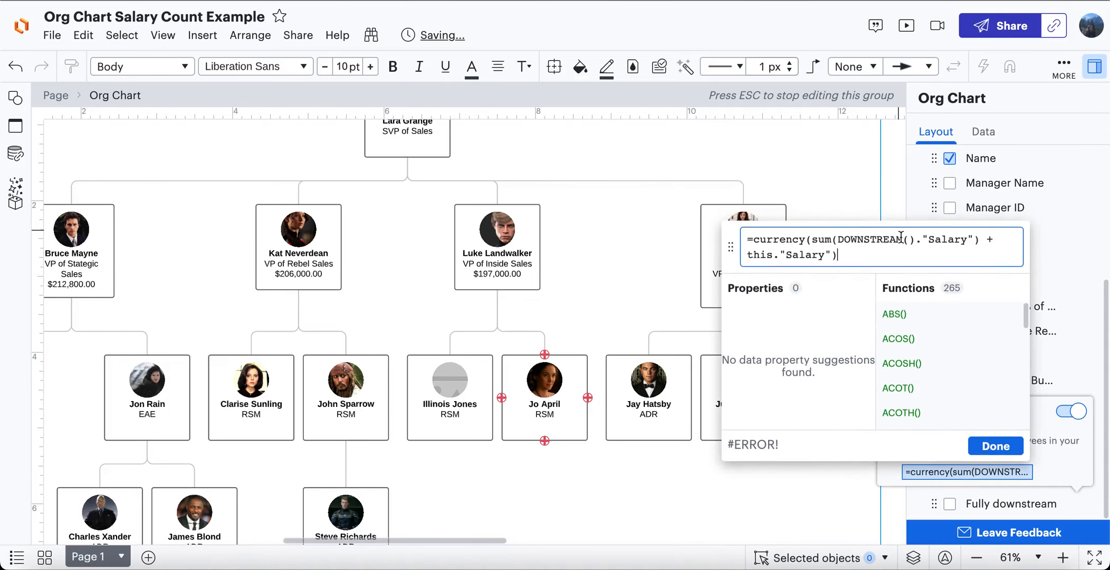
click(900, 235)
text(DEEP)
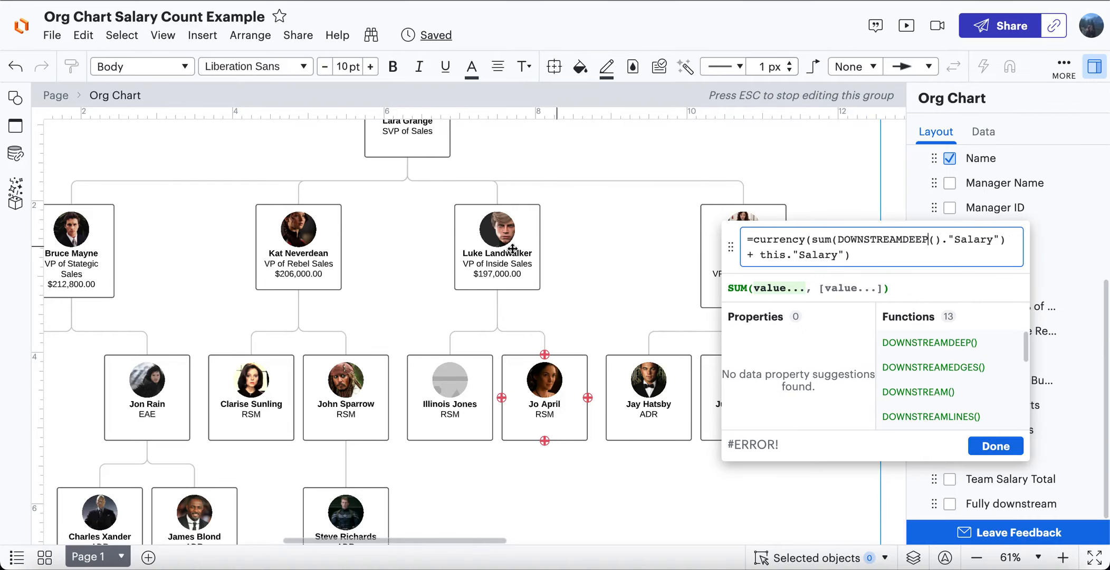
scroll(283, 317, down, 2)
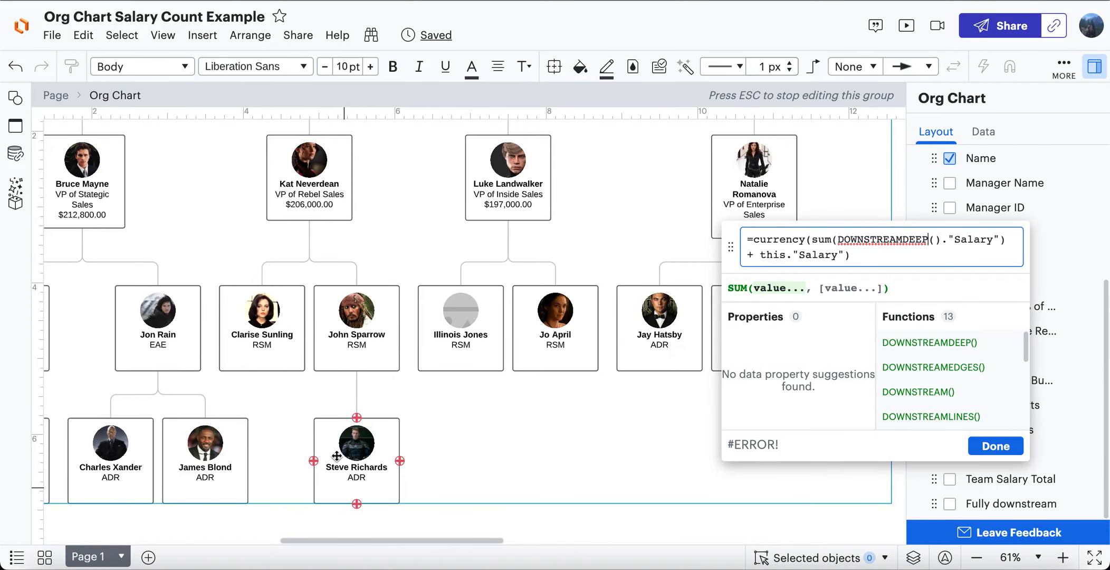
scroll(366, 486, left, 5)
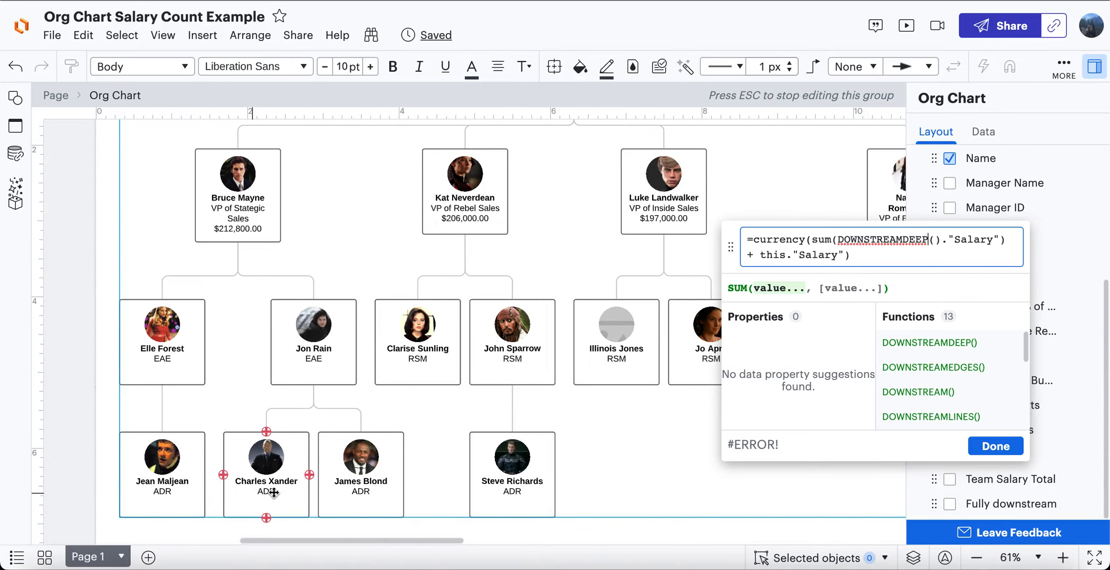
scroll(315, 347, right, 7)
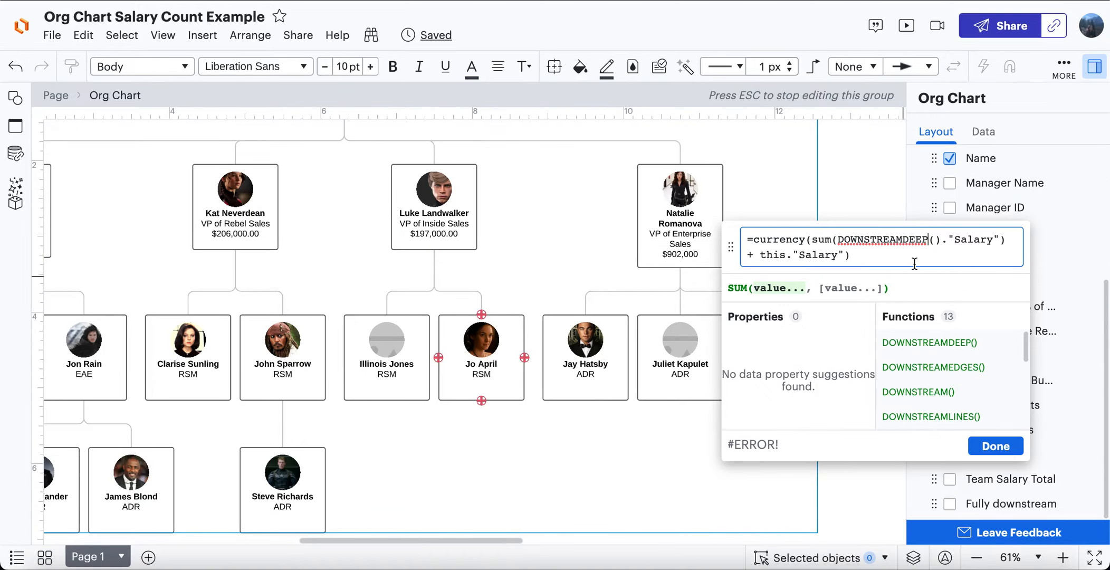
click(995, 447)
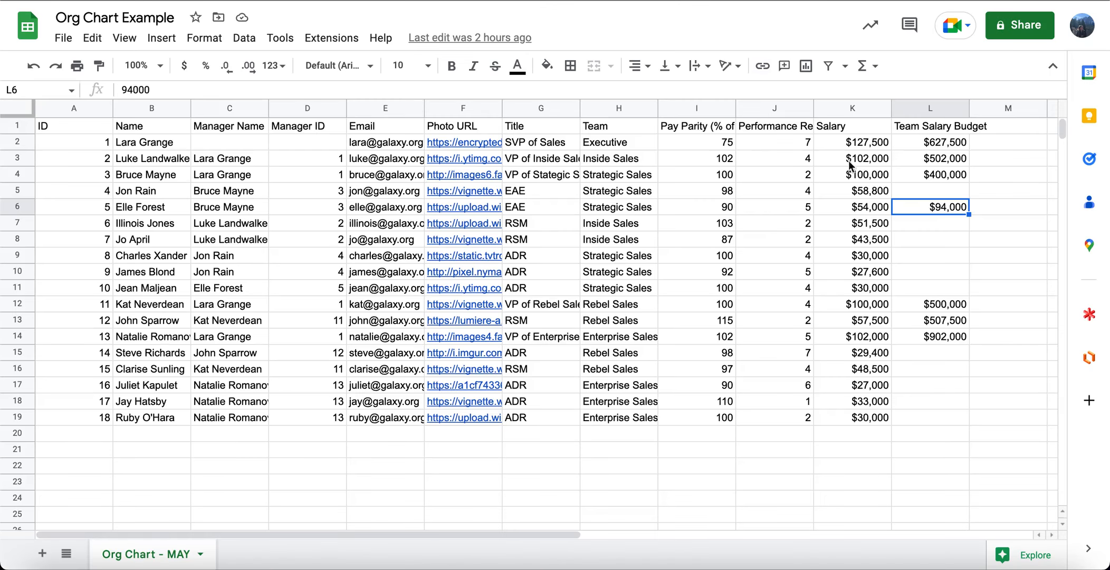
- Move an ADR card from the VP of Enterprise Sales to the VP of Inside Sales, and return it to its original manager
drag(864, 144, 864, 223)
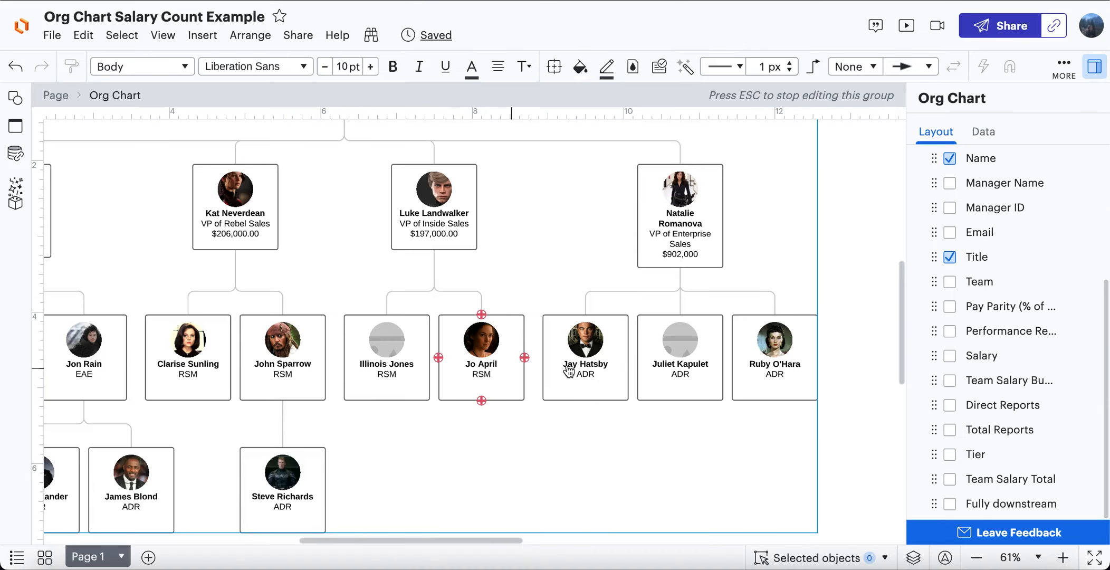
click(600, 364)
drag(600, 364, 471, 365)
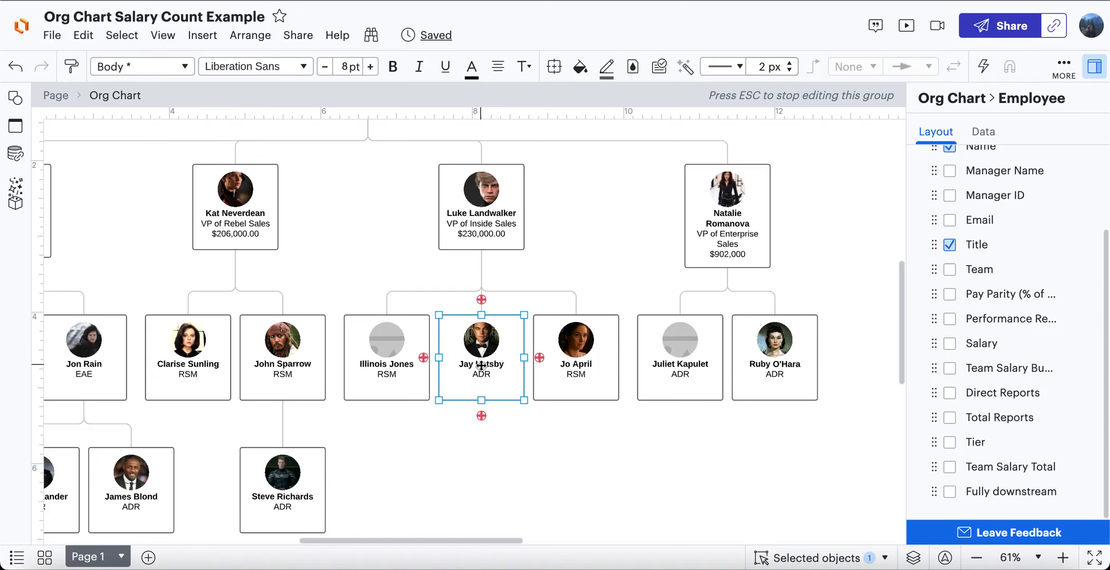
drag(482, 364, 728, 368)
click(536, 214)
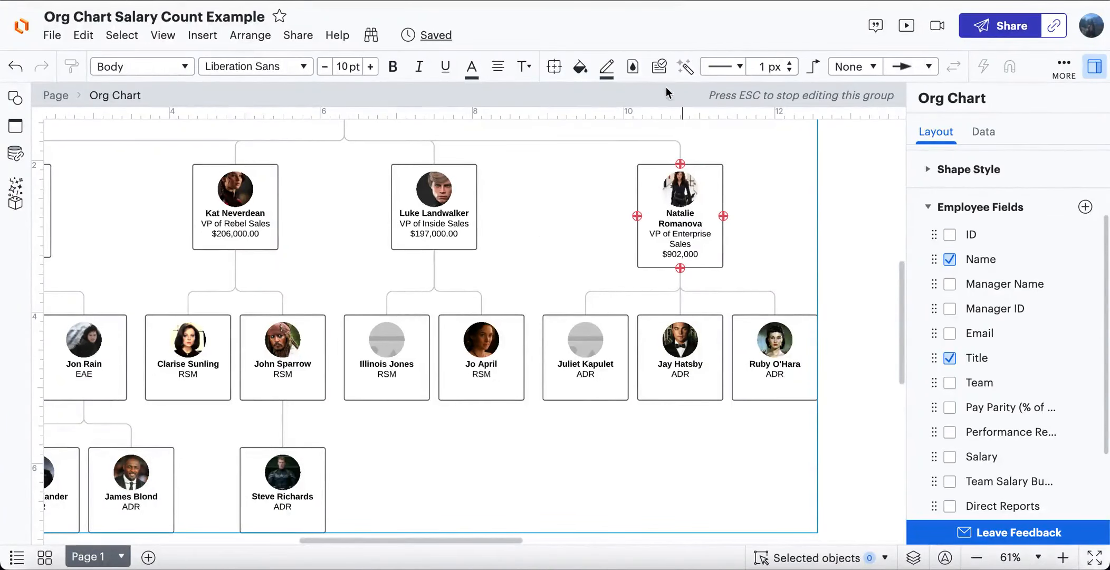
- Create a conditional formatting rule for the org chart and add a second condition joined by AND
click(685, 66)
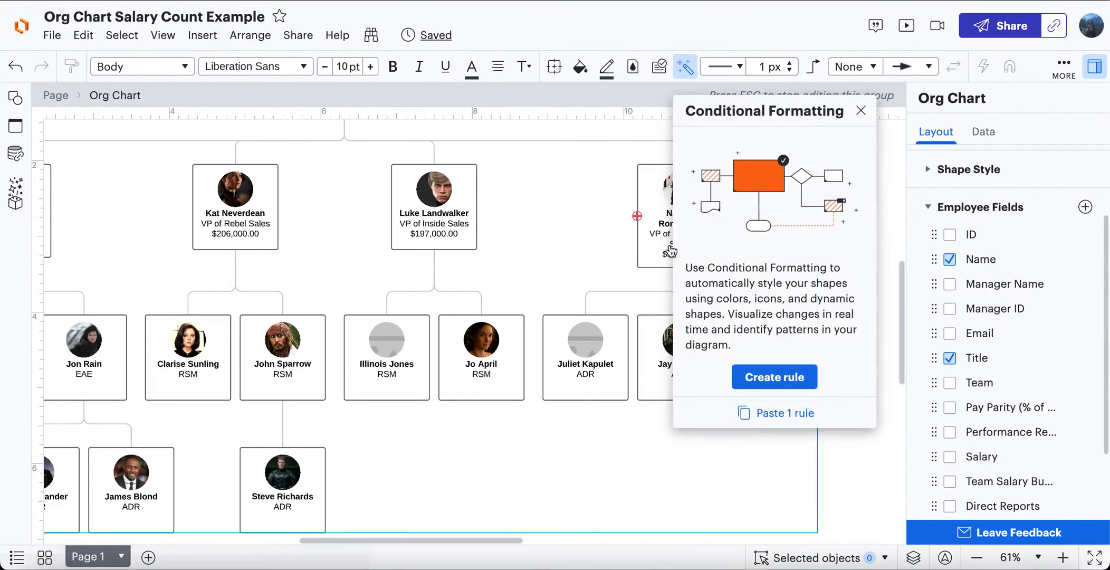
click(771, 378)
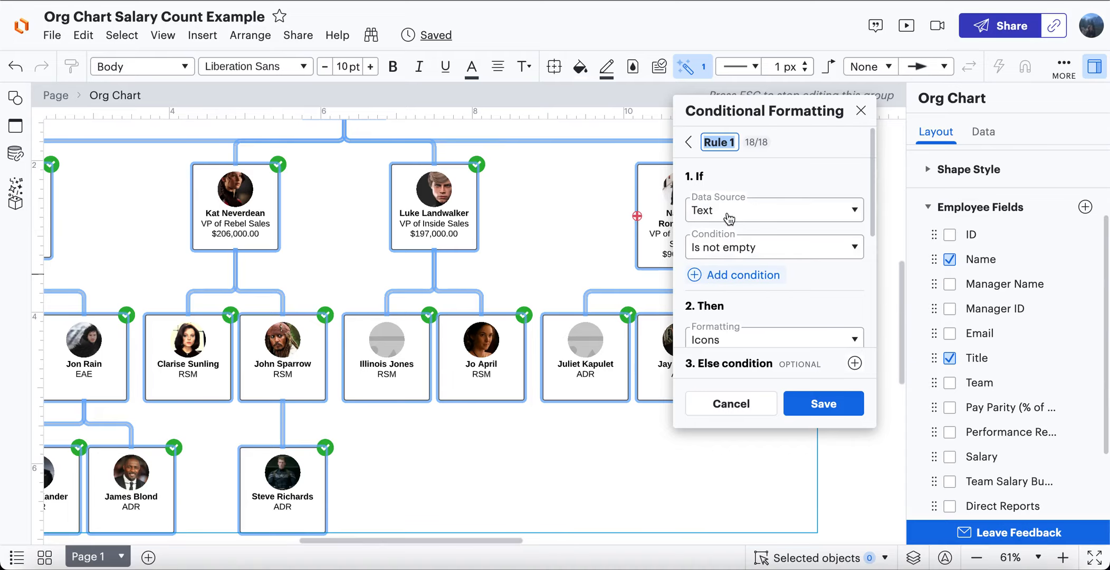
click(707, 279)
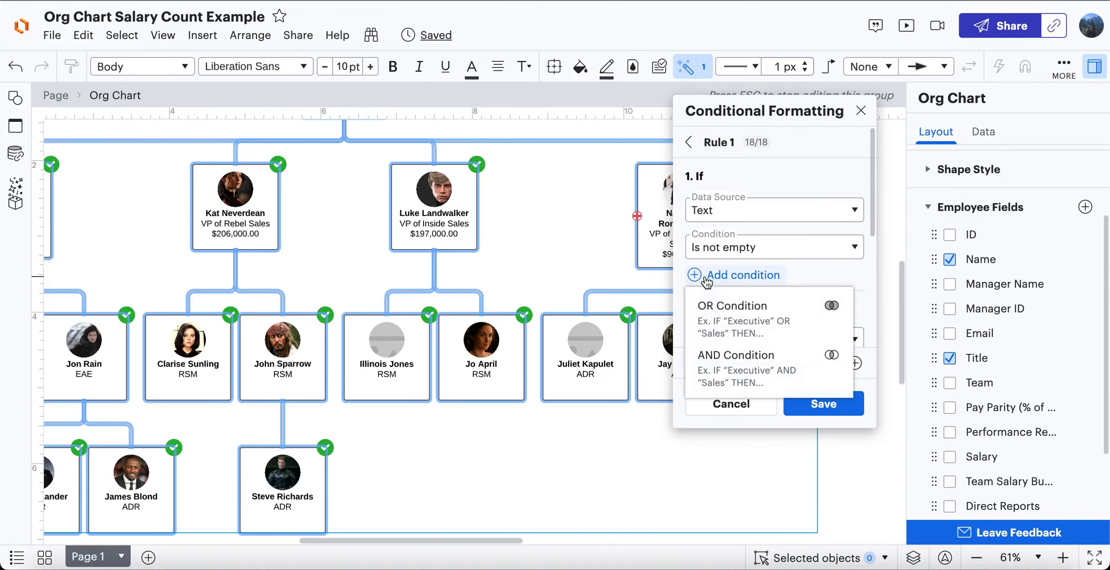
click(726, 373)
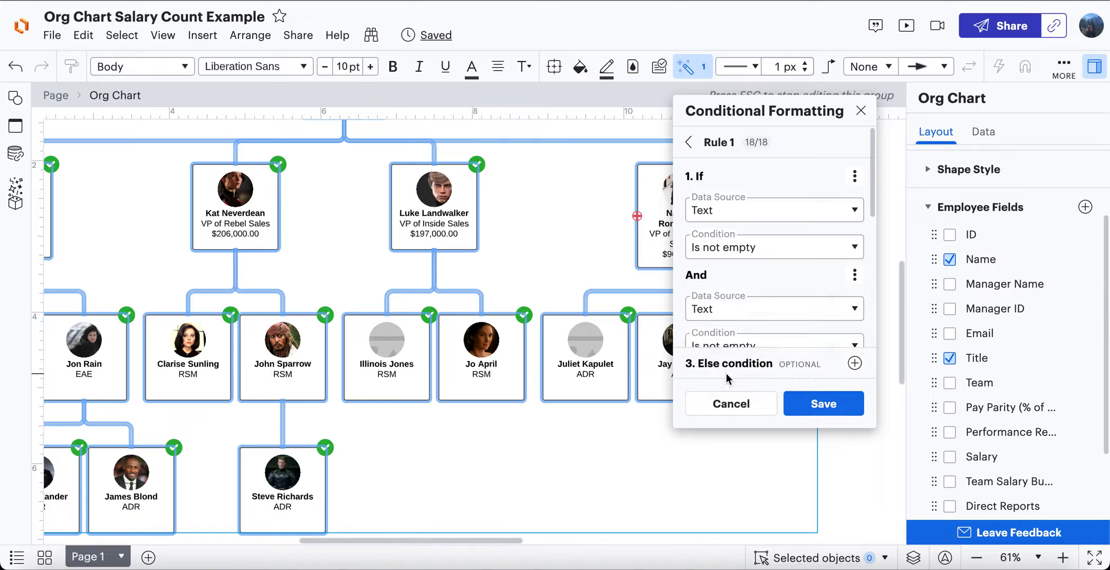
- Set the rule's first condition to require that the shape data property Team Salary Budget is not empty
click(739, 212)
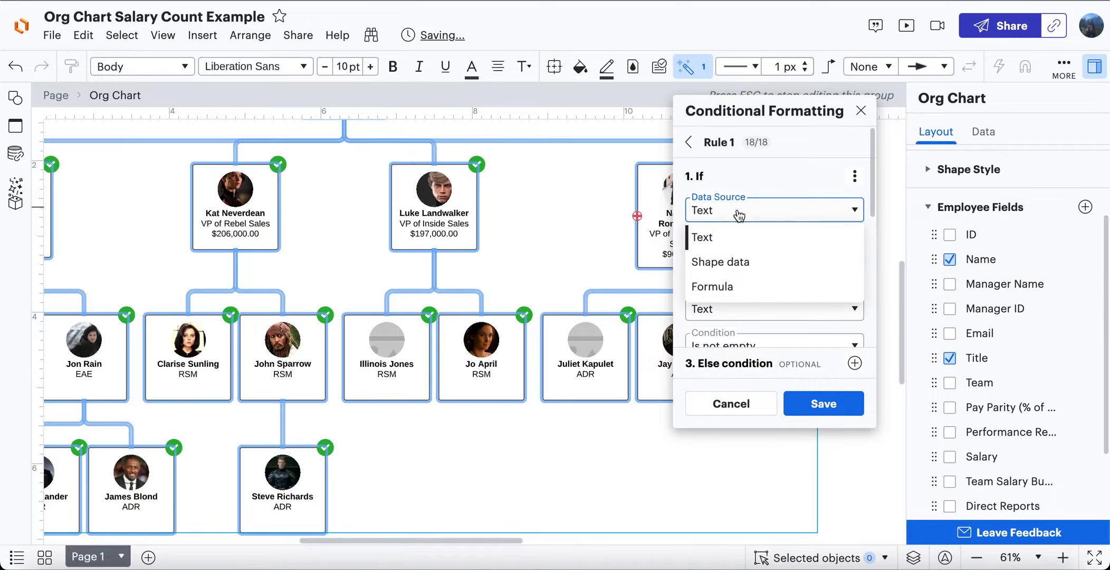
click(729, 264)
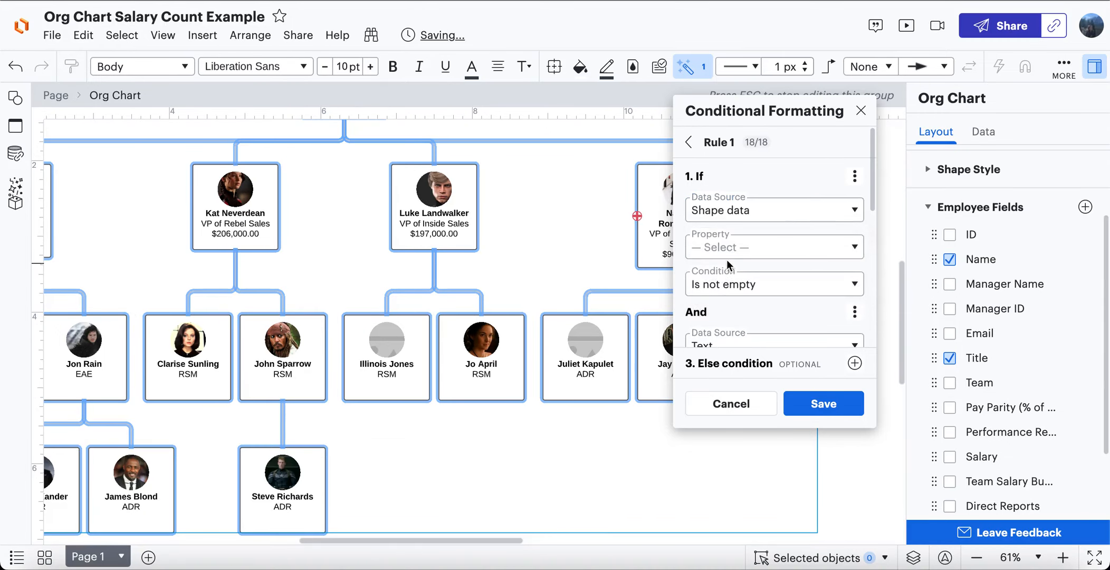
click(727, 248)
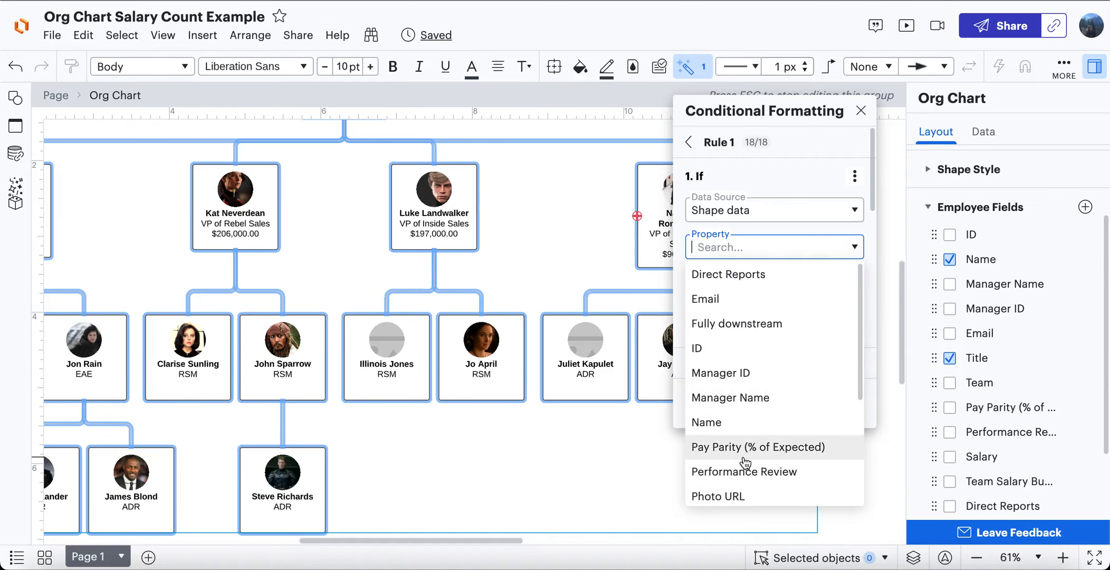
scroll(744, 451, down, 3)
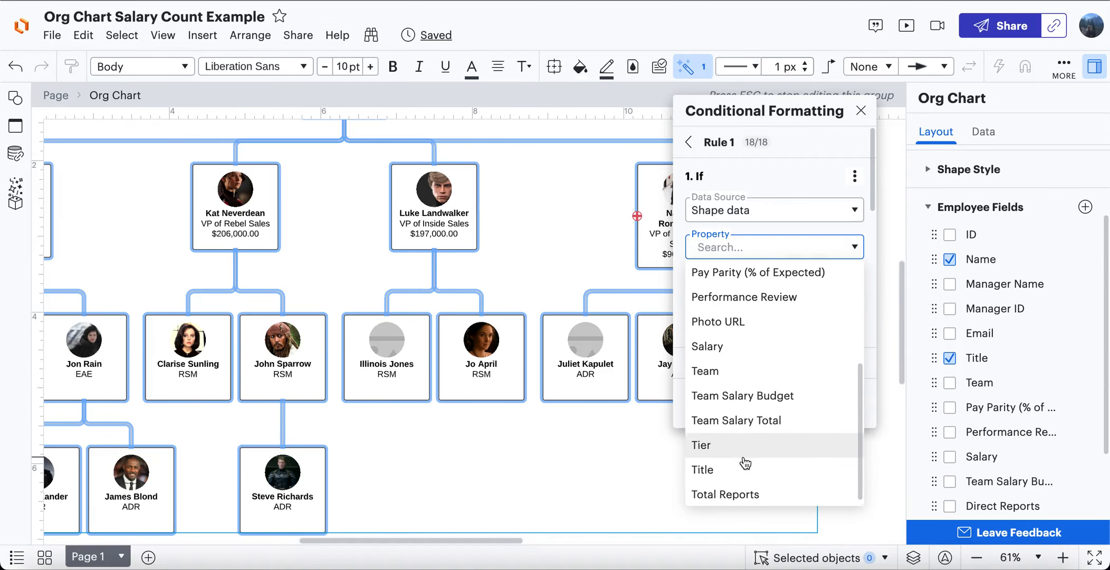
click(761, 391)
- Set the rule's second condition to the formula this."Team Salary Total" >= this."Team Salary Budget"
scroll(735, 283, down, 1)
scroll(735, 284, down, 3)
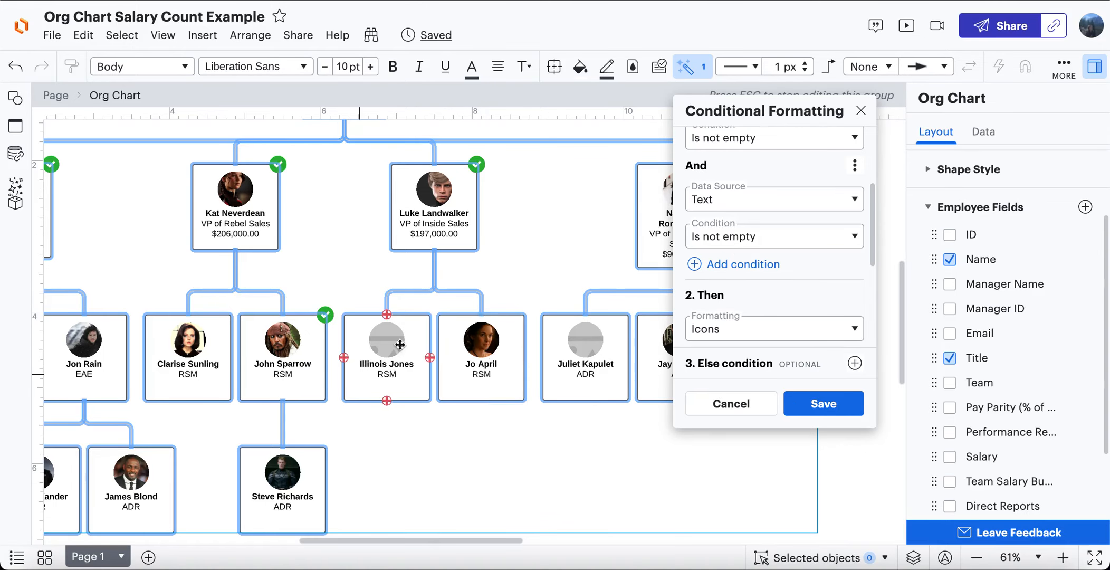
click(719, 208)
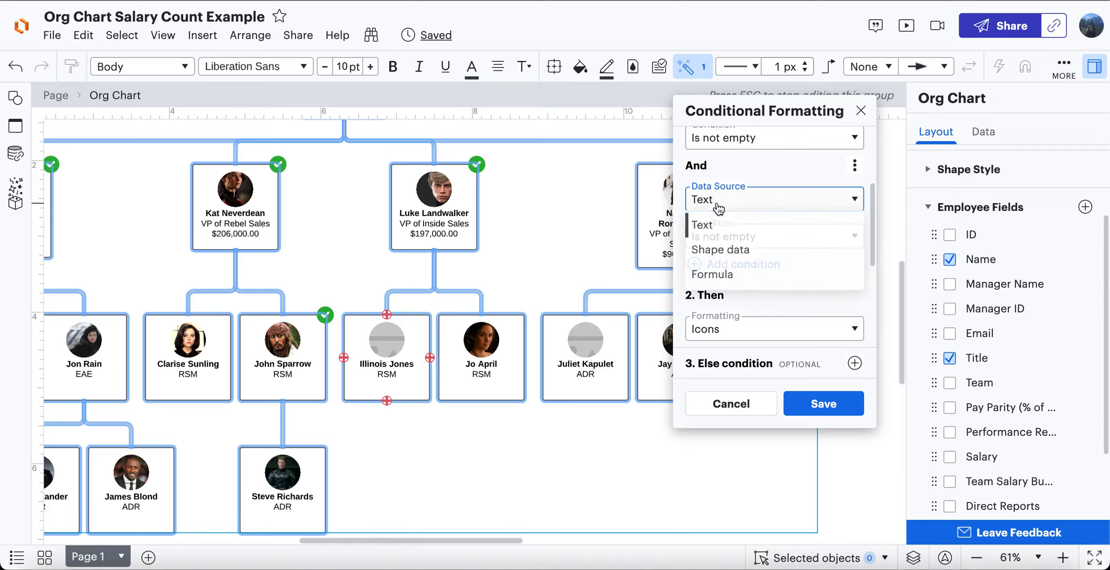
click(713, 273)
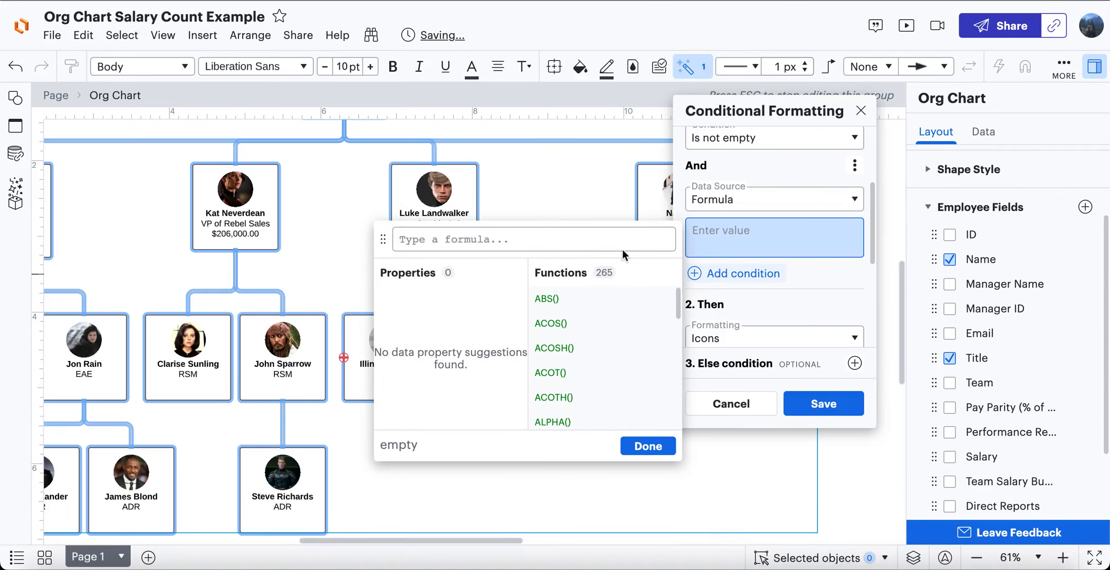
click(543, 238)
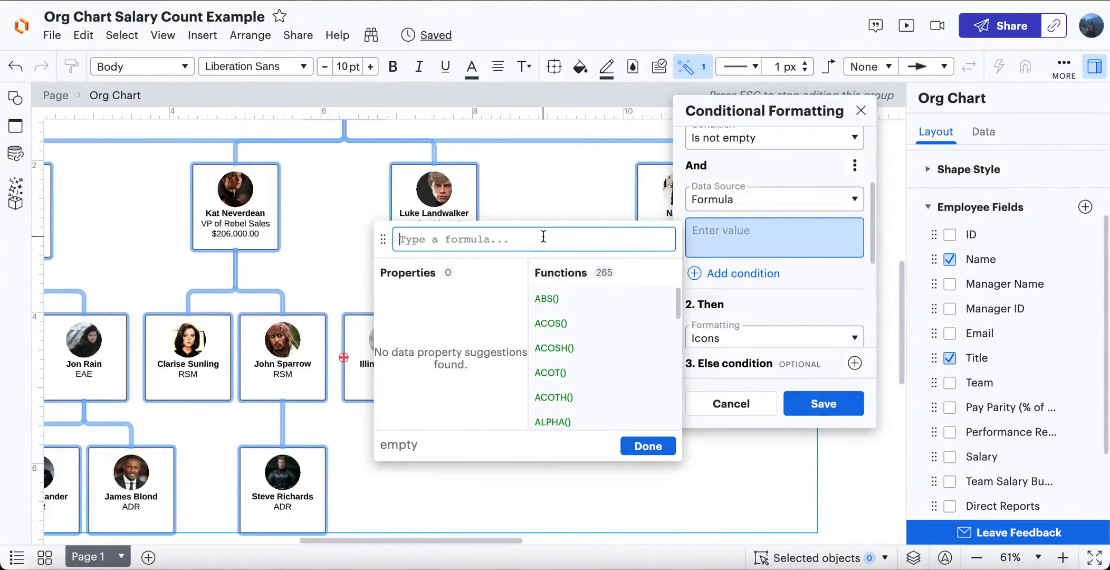
text(this."Team Sala)
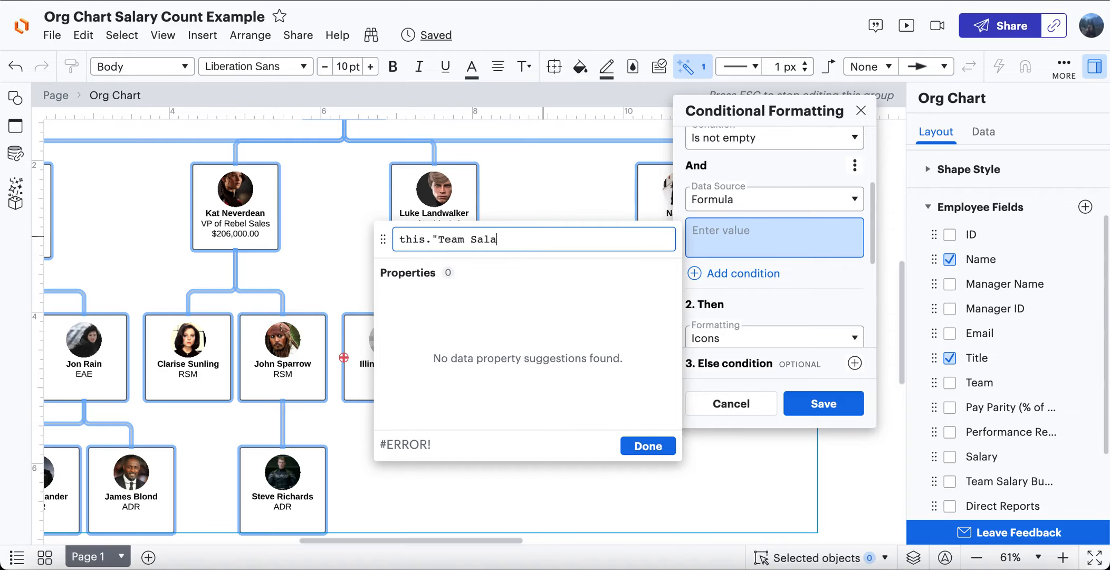
text(ry Total" )
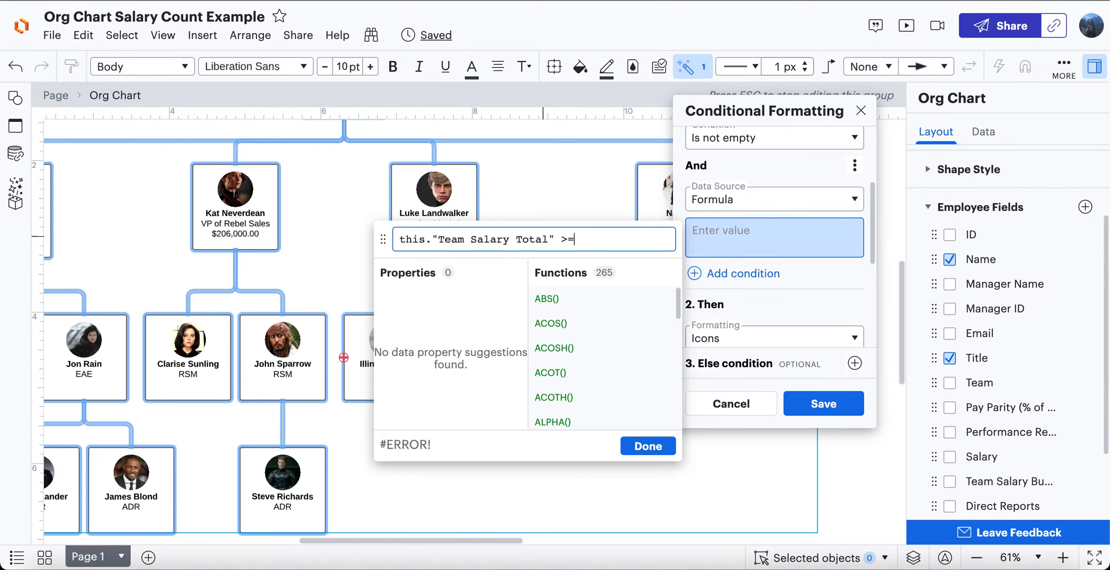
text(>= this."Team Salary Budget)
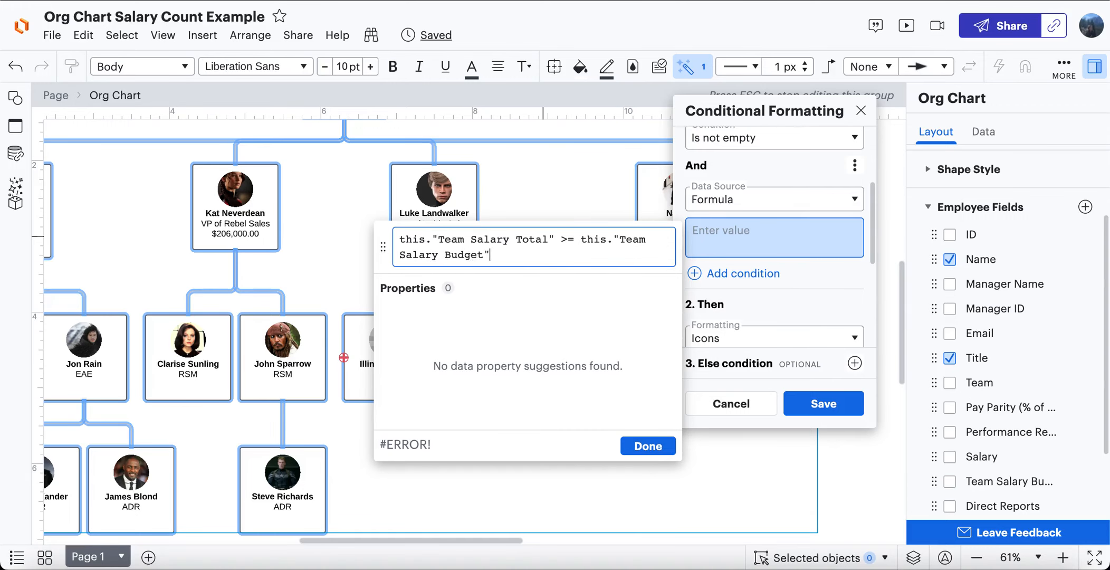
click(648, 446)
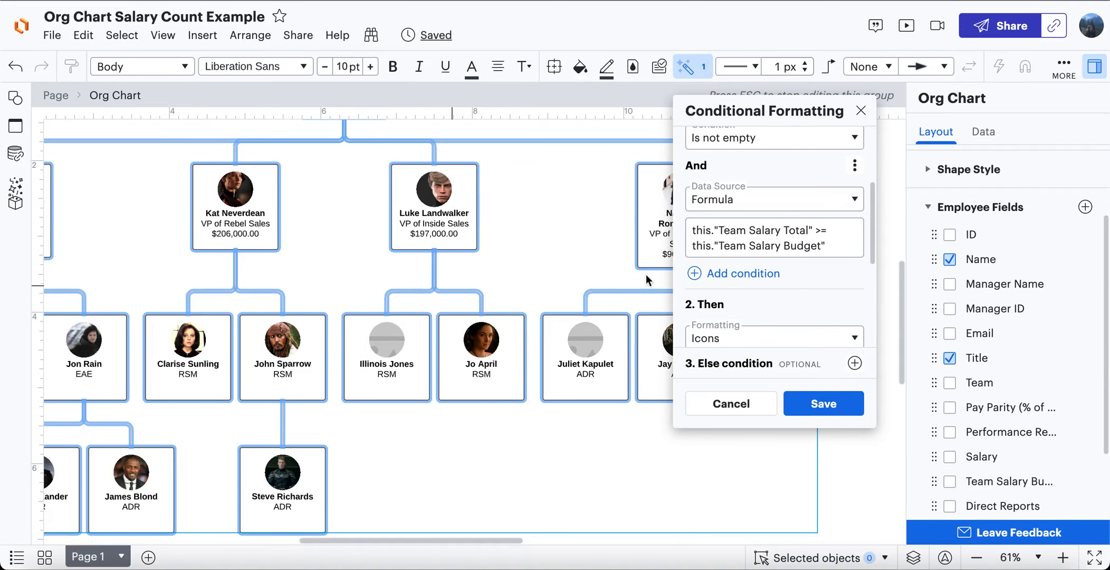
- Choose the warning triangle as the rule's icon, colour it red, and save the rule
scroll(778, 298, down, 3)
click(845, 284)
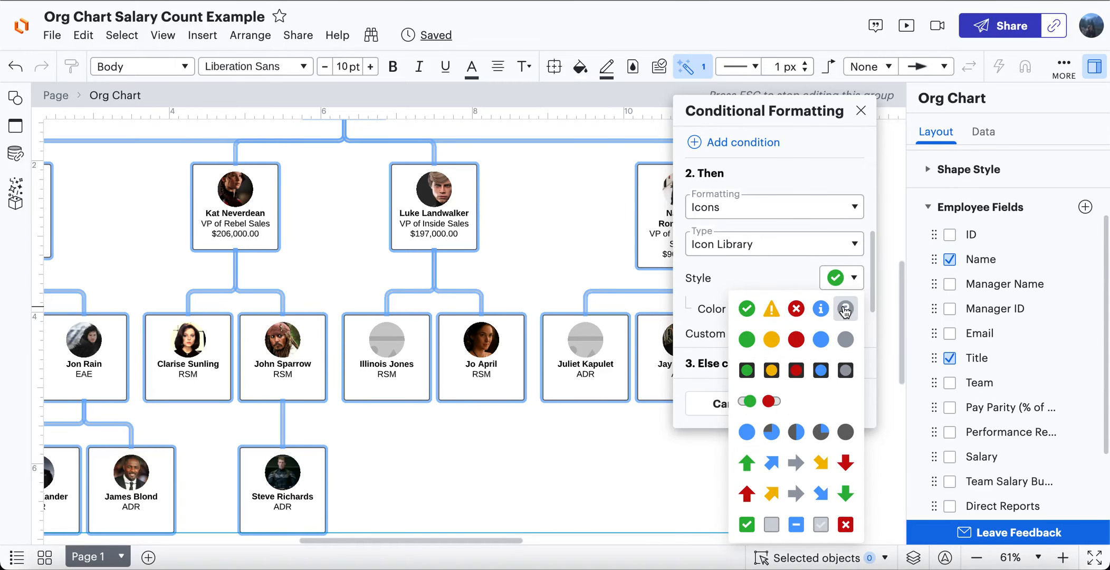
click(771, 308)
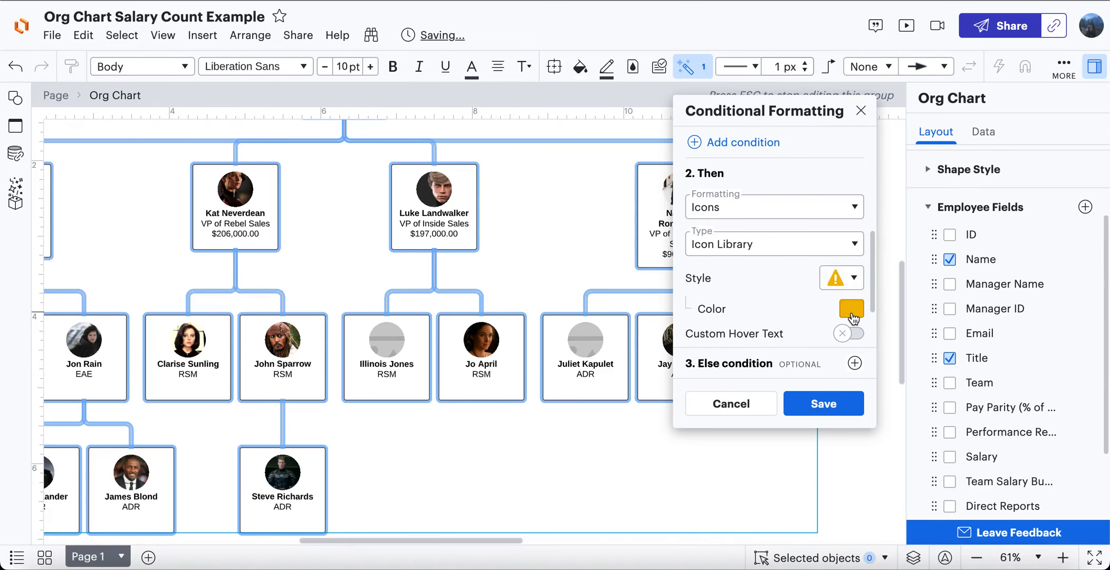
click(851, 315)
click(825, 449)
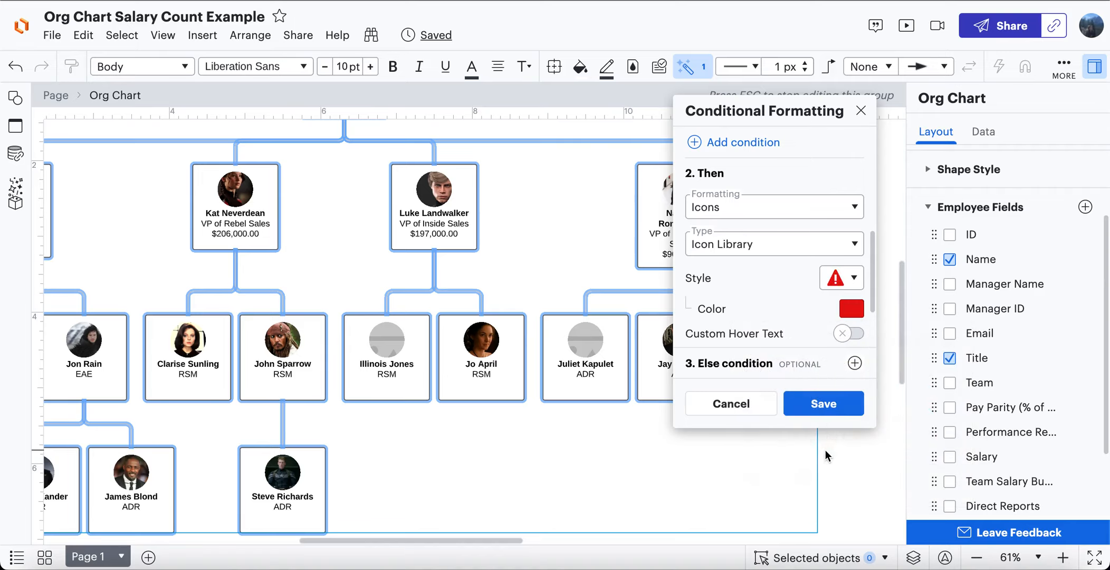
click(823, 404)
- Show the Salary field on the first RSM card under the VP of Inside Sales and set that salary to $901,500
scroll(580, 443, down, 3)
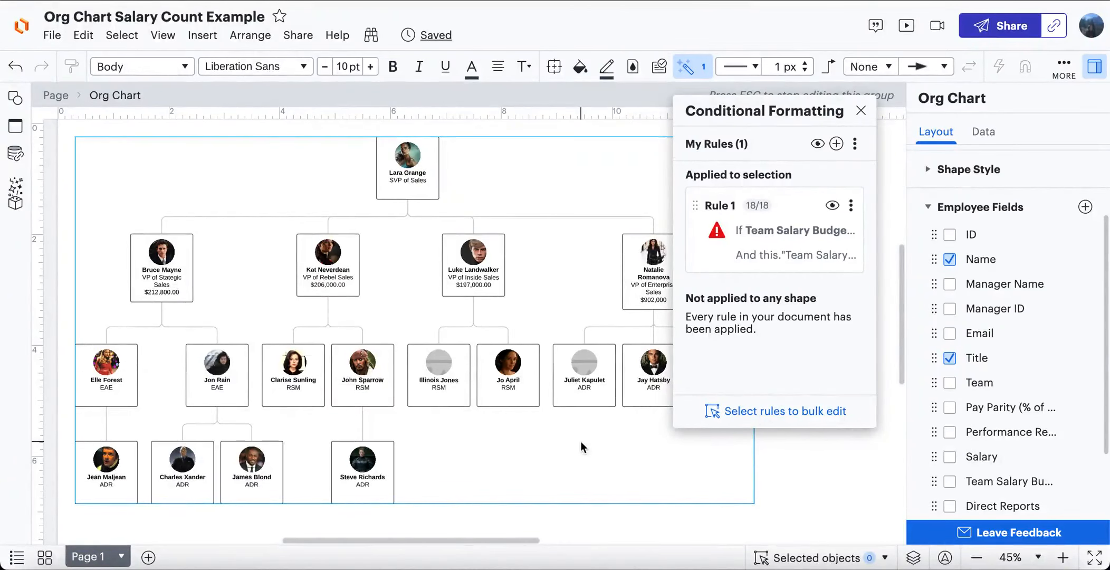
drag(581, 442, 522, 408)
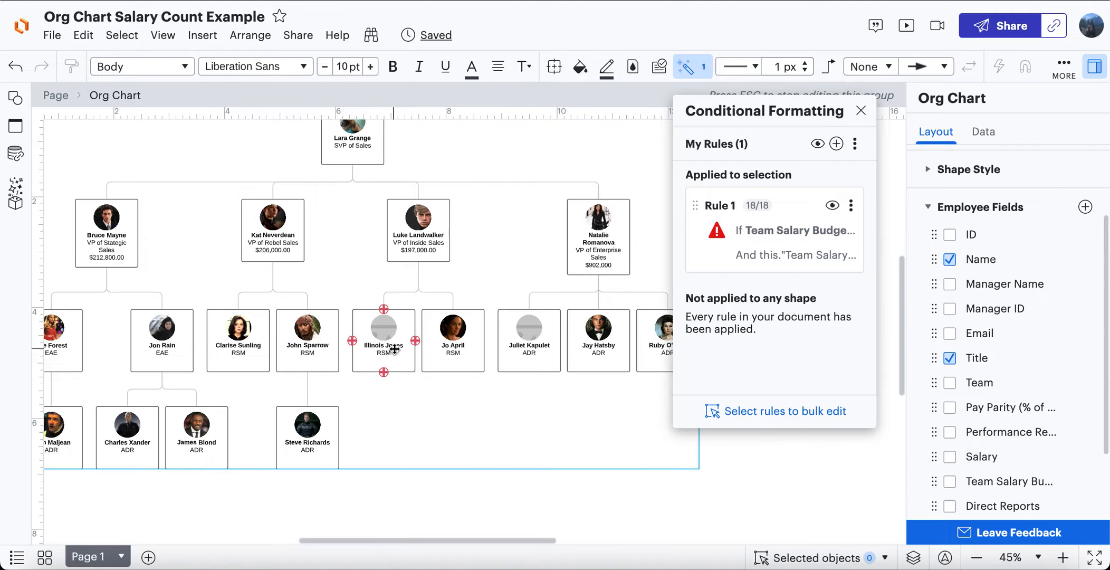
click(393, 349)
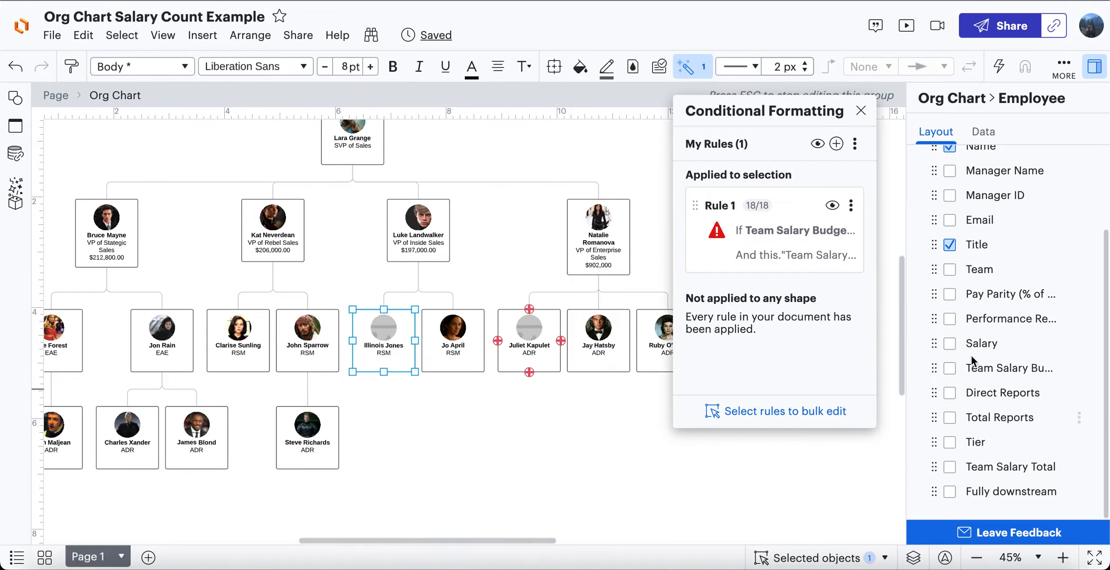
click(950, 343)
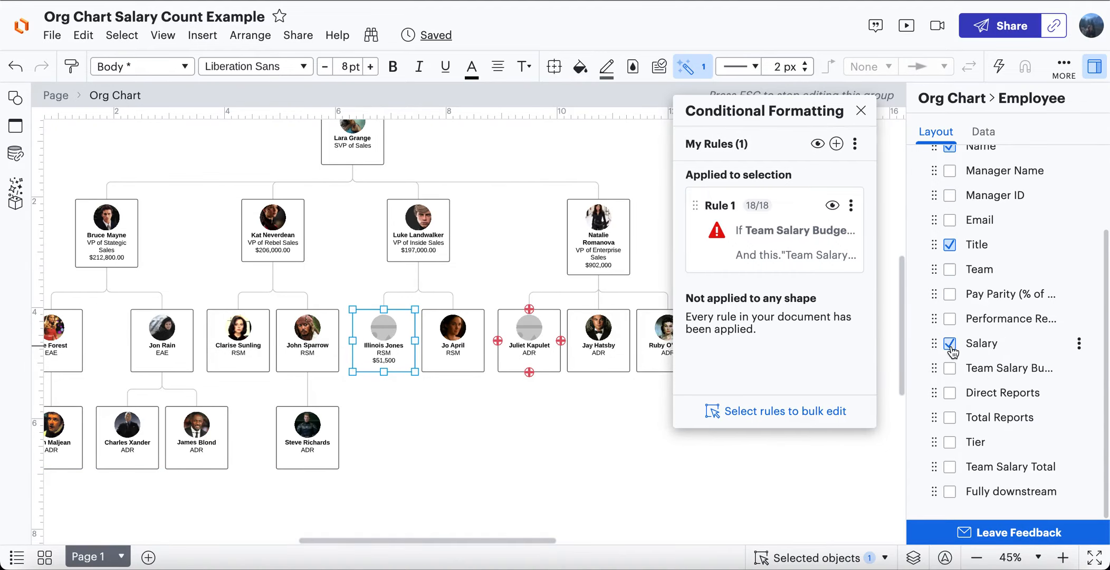
double_click(390, 362)
click(381, 362)
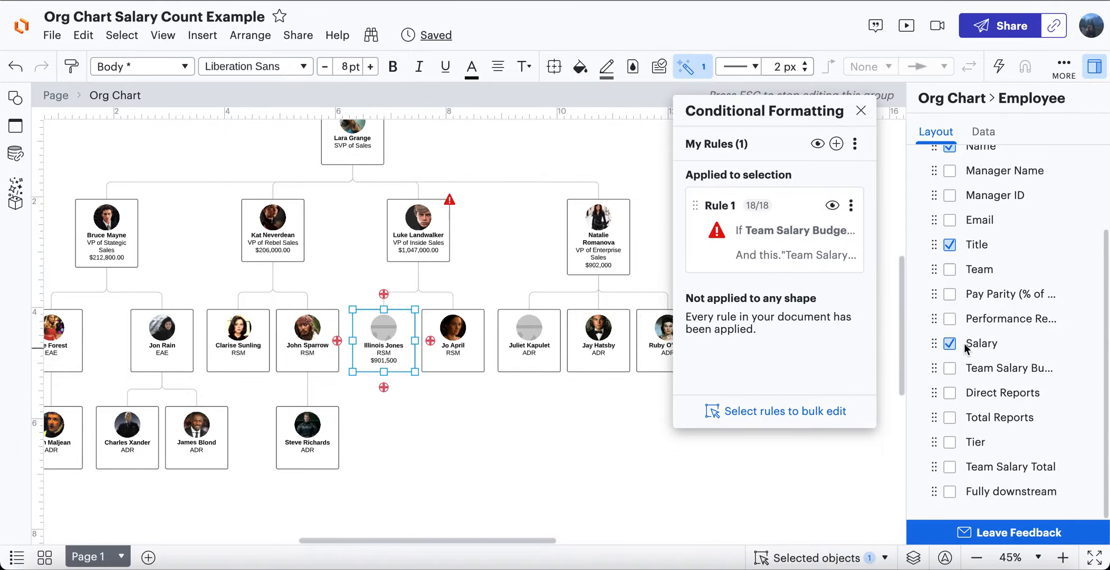
click(861, 111)
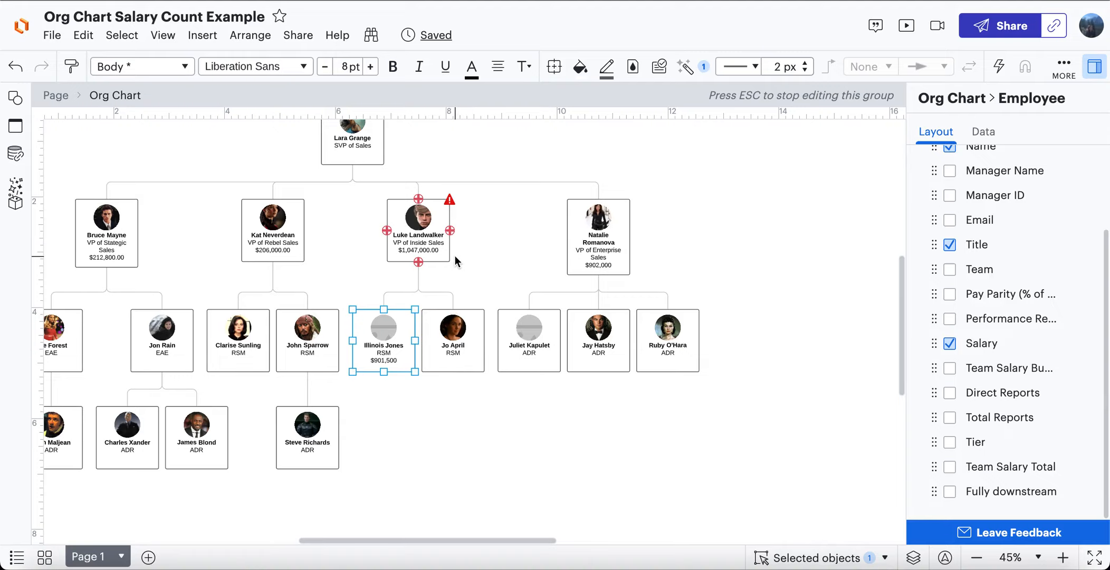
- Open the data management options for the whole org chart
scroll(455, 255, left, 3)
scroll(454, 255, up, 1)
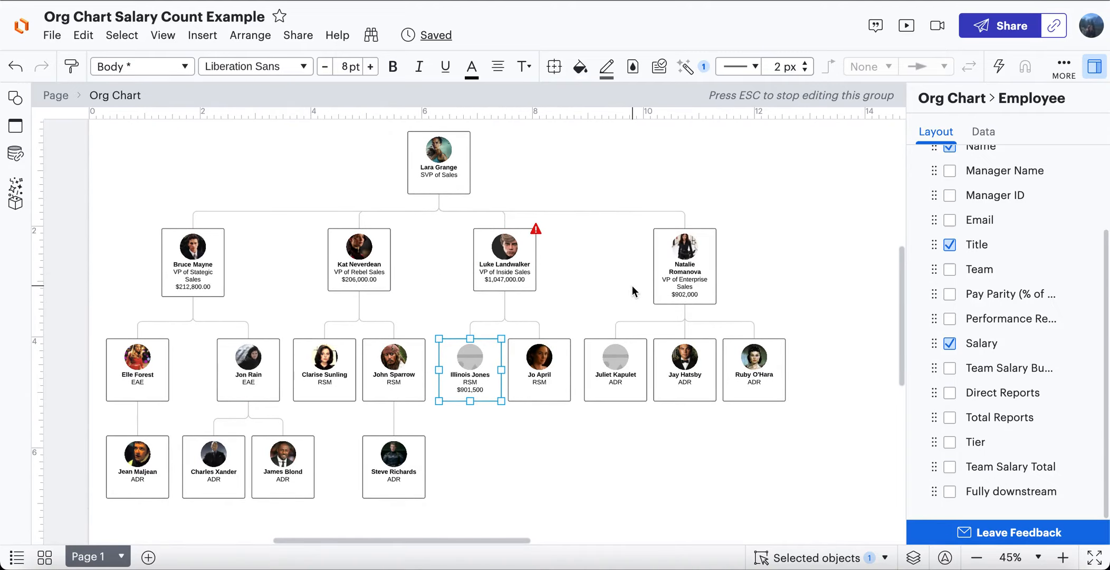
scroll(632, 285, up, 1)
scroll(632, 286, left, 1)
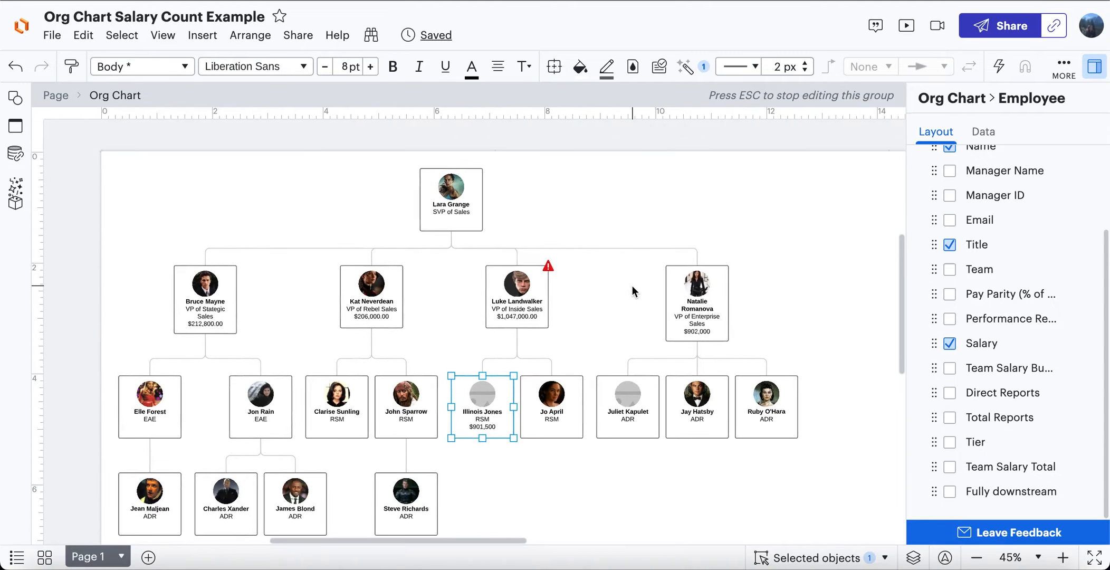
click(981, 133)
click(831, 255)
click(969, 257)
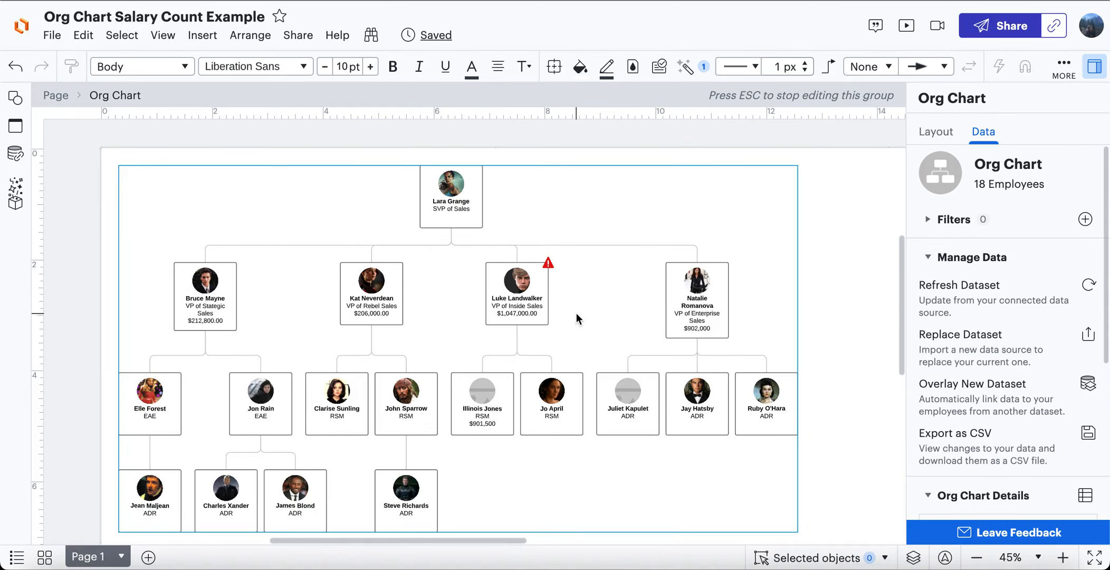
click(55, 37)
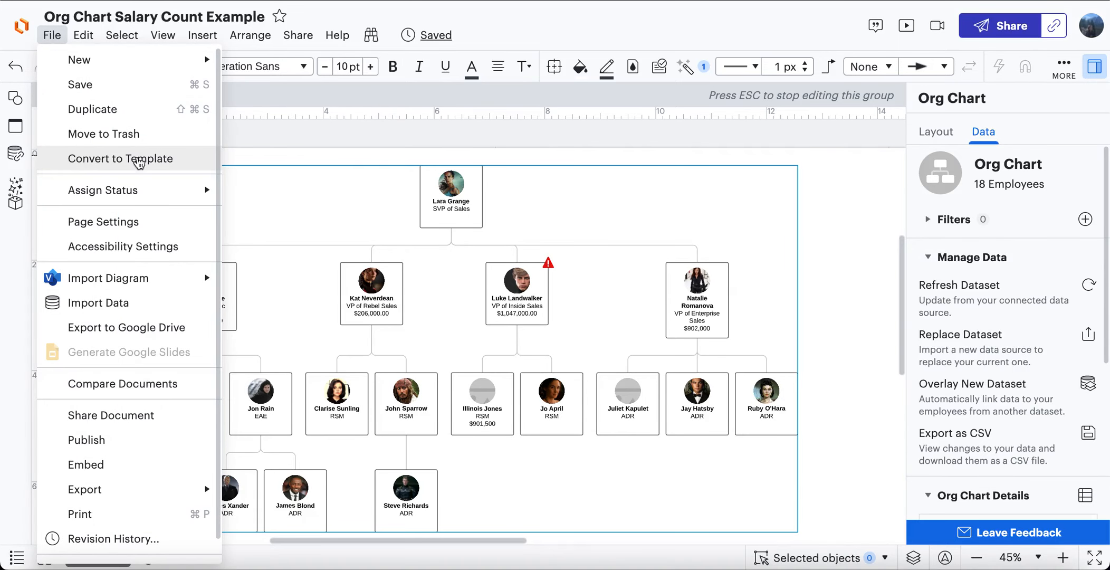
click(318, 220)
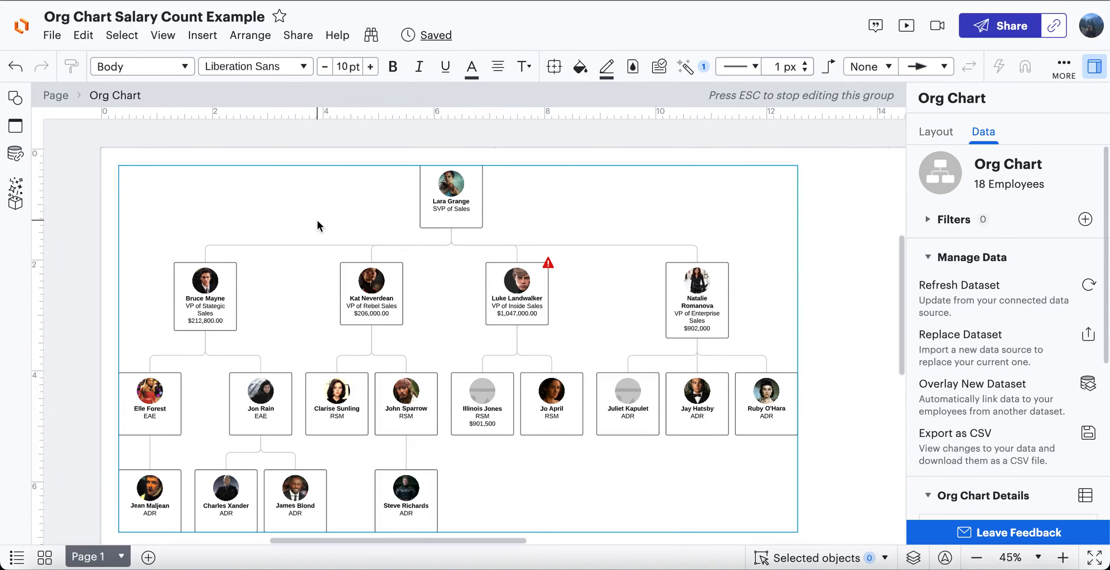